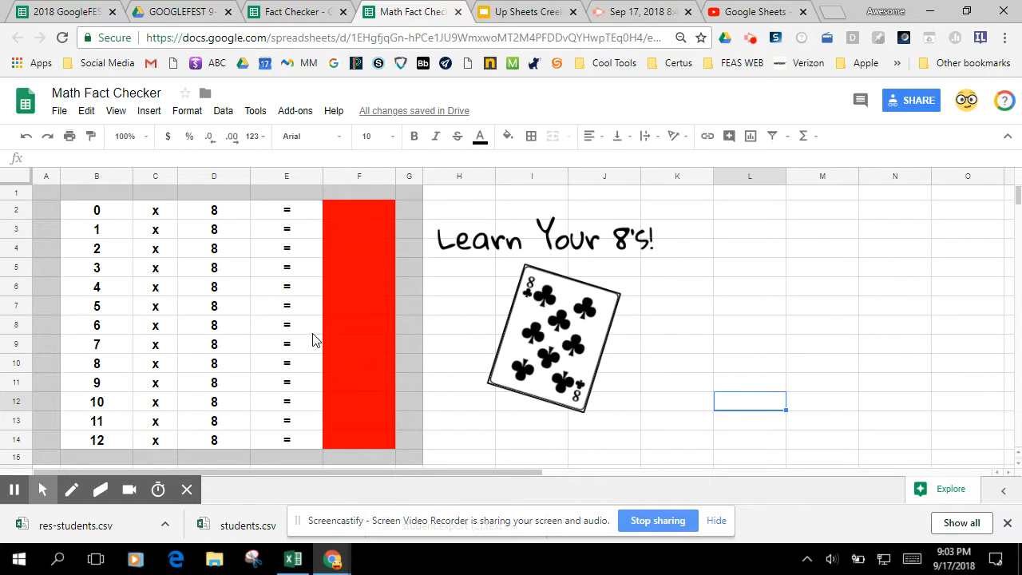
# - Enter the trial answers 16 for 2 x 8 in F4 and 21 for 3 x 8 in F5
pyautogui.click(358, 248)
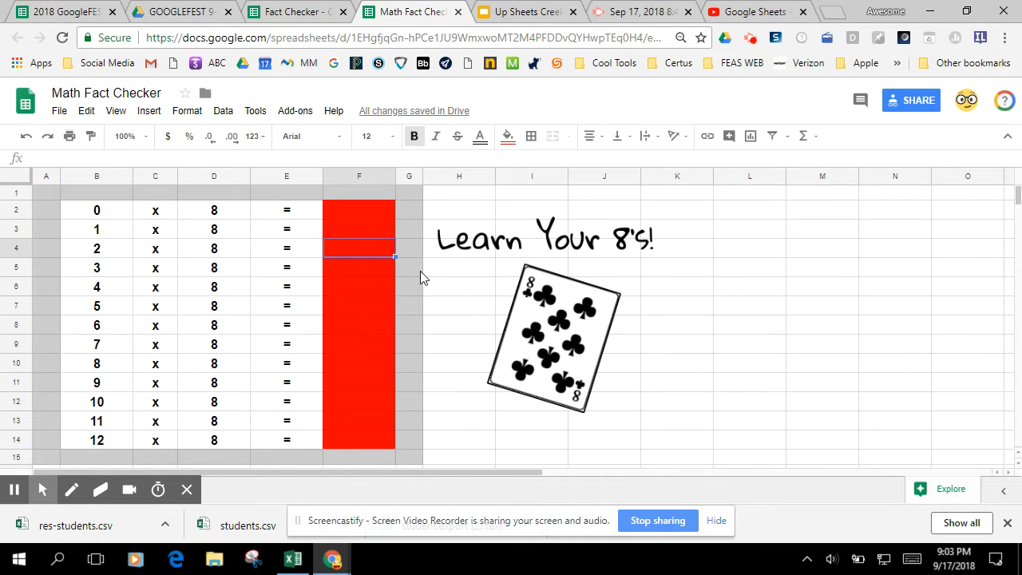
pyautogui.write('16')
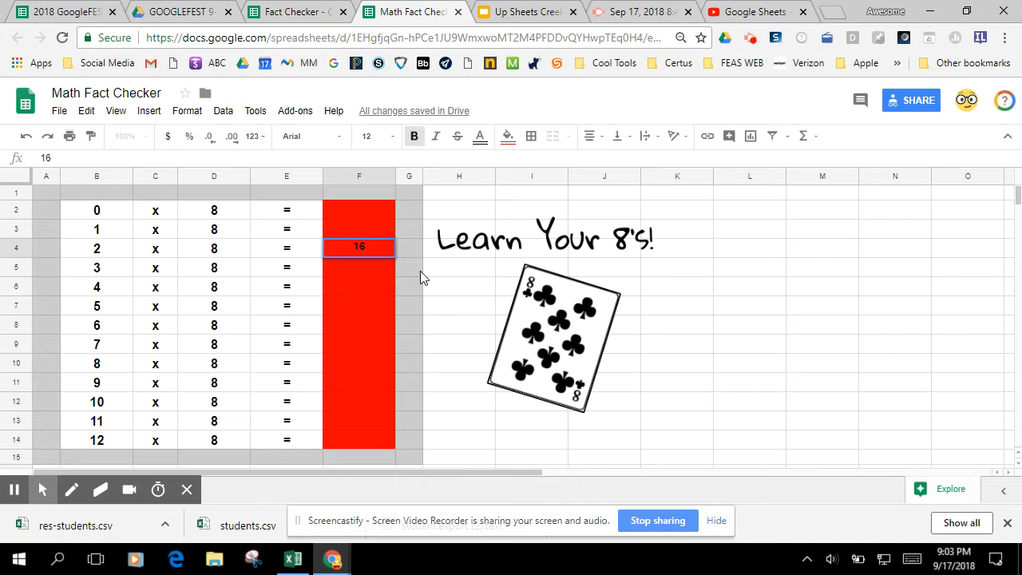
pyautogui.press('Return')
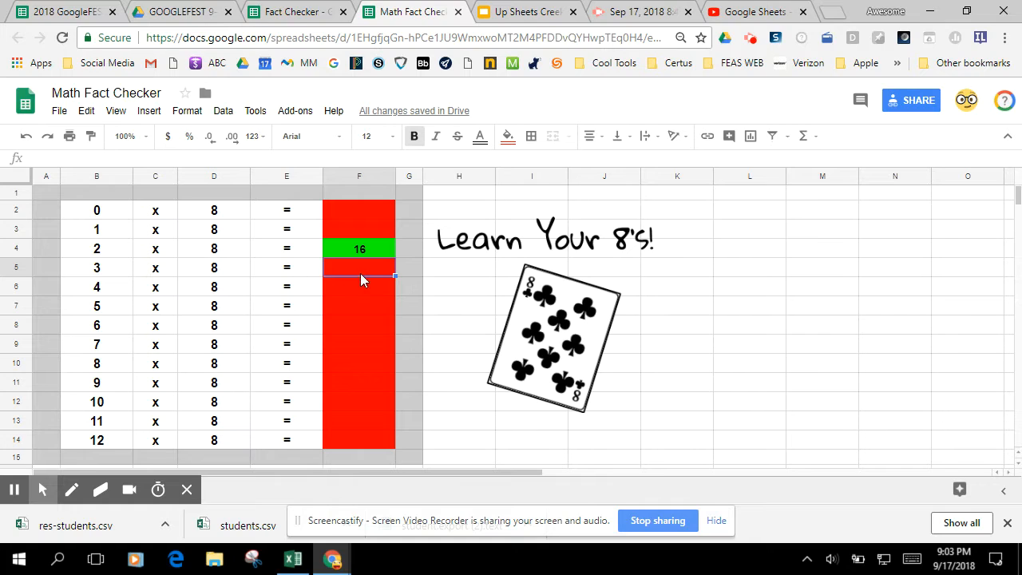
pyautogui.write('21')
pyautogui.press('Return')
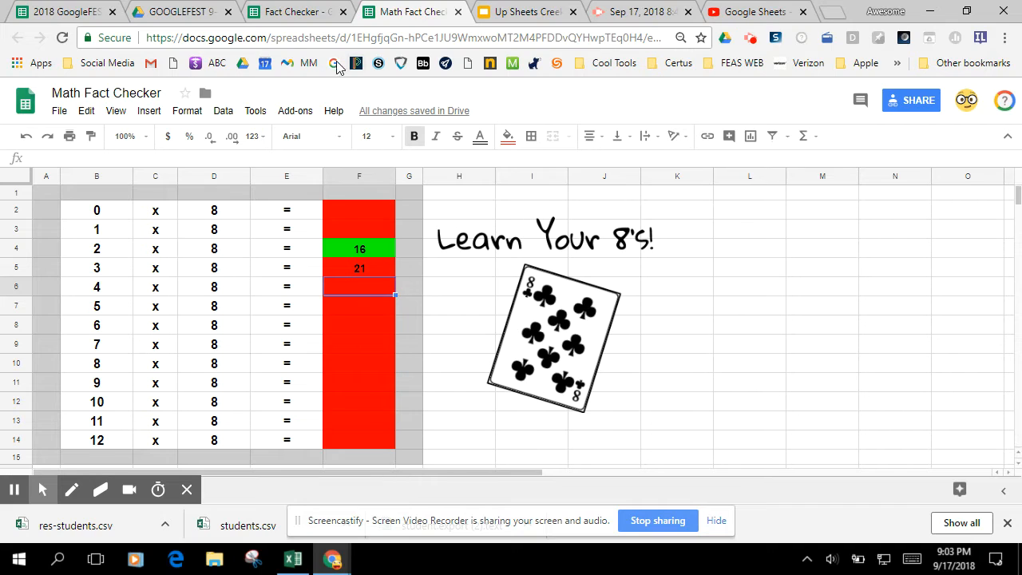
# - Switch to the Fact Checker spreadsheet and fill B2:B14 with the numbers 0 through 12
pyautogui.click(289, 18)
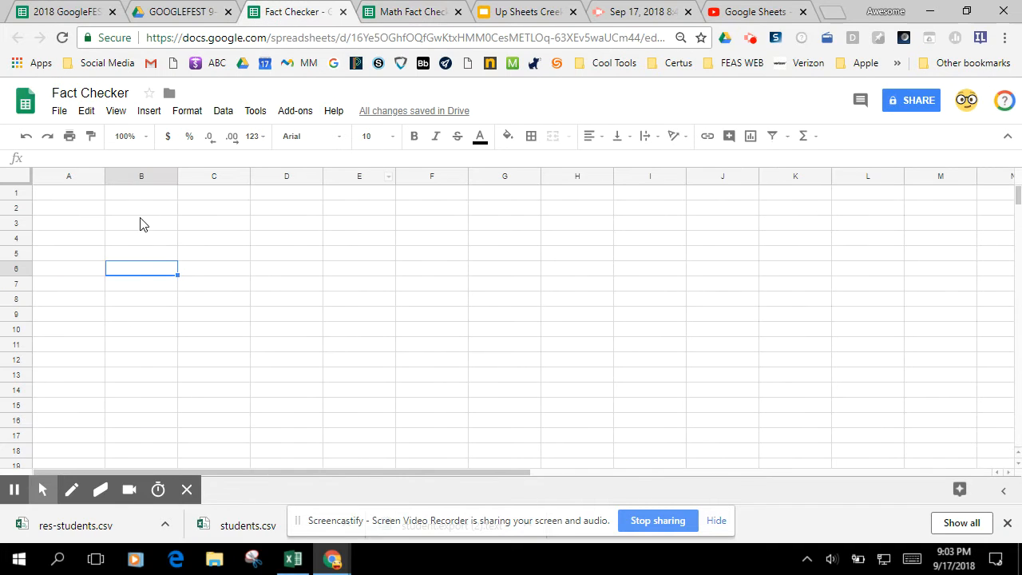
pyautogui.click(159, 211)
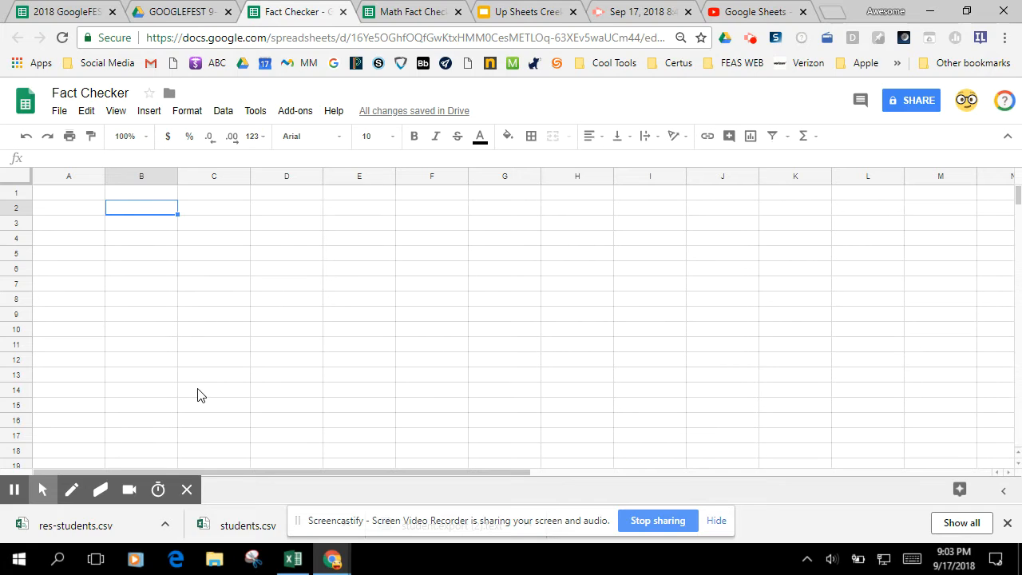
pyautogui.write('0')
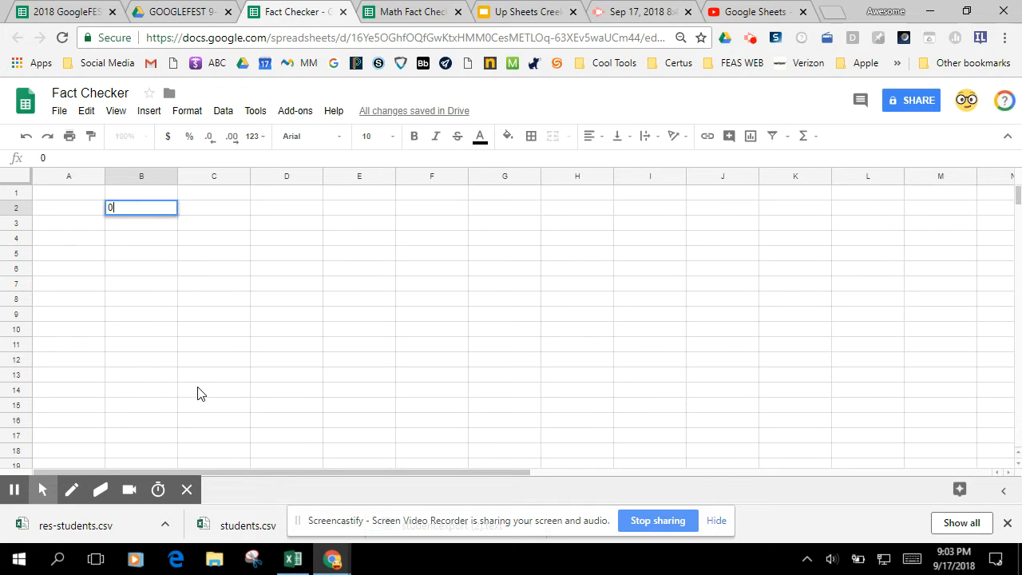
pyautogui.click(149, 229)
pyautogui.write('1')
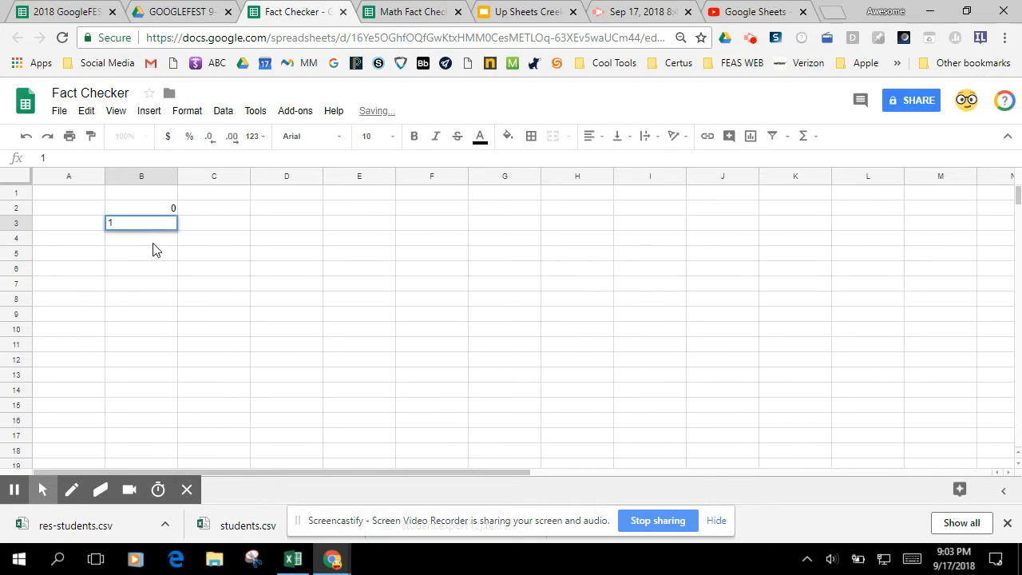
pyautogui.click(155, 239)
pyautogui.write('2')
pyautogui.click(190, 288)
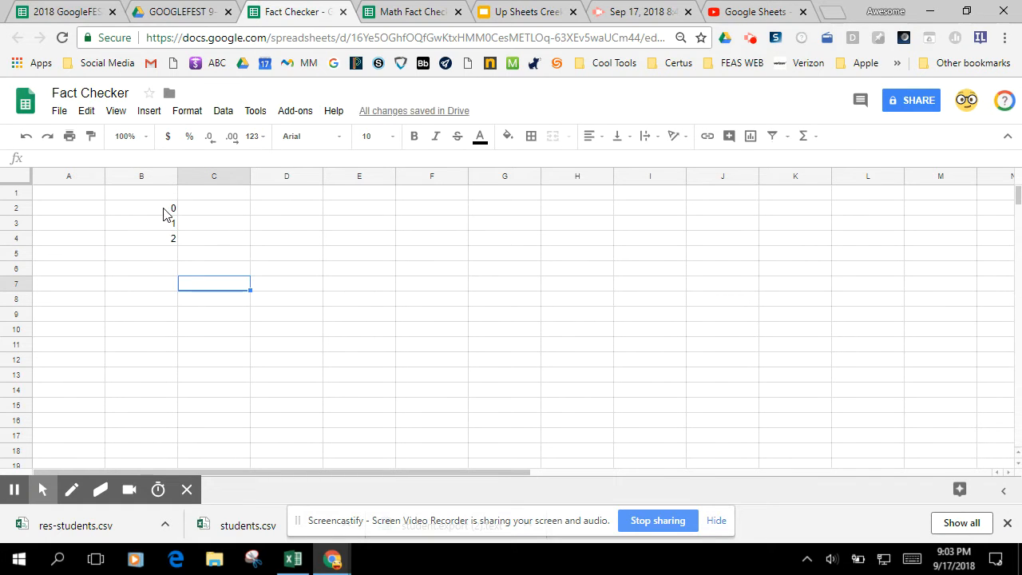
pyautogui.moveTo(170, 211); pyautogui.dragTo(180, 389)
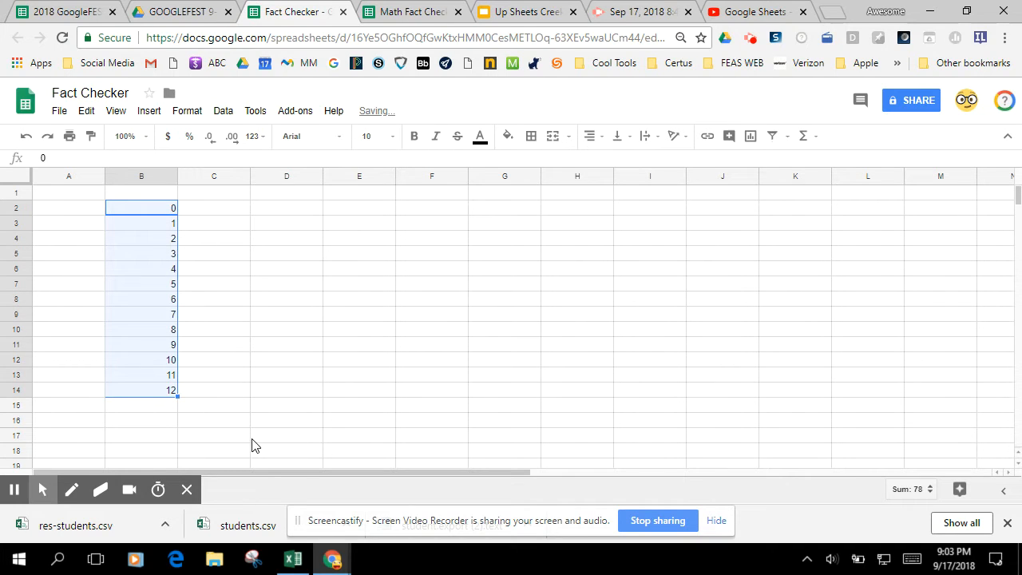
# - Enter x in C2 and fill it down through C14 as the multiplication sign
pyautogui.click(214, 214)
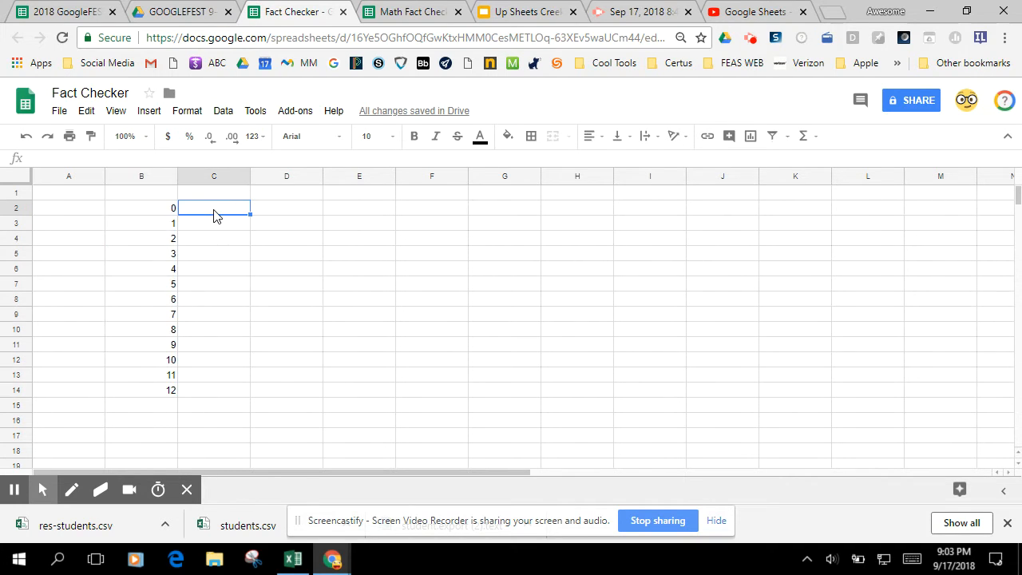
pyautogui.write('x')
pyautogui.press('Return')
pyautogui.click(226, 211)
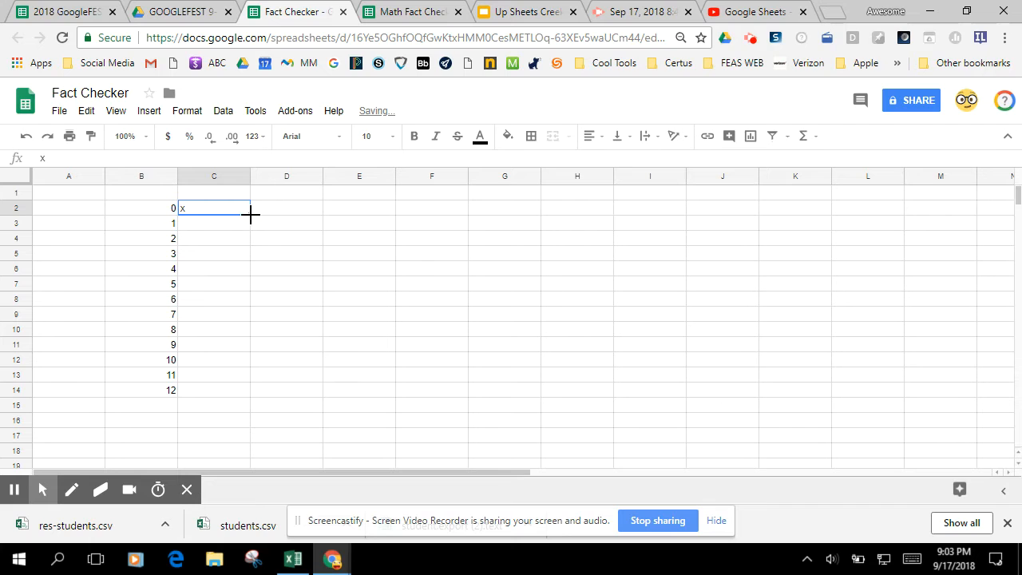
pyautogui.moveTo(250, 214); pyautogui.dragTo(251, 395)
pyautogui.click(271, 422)
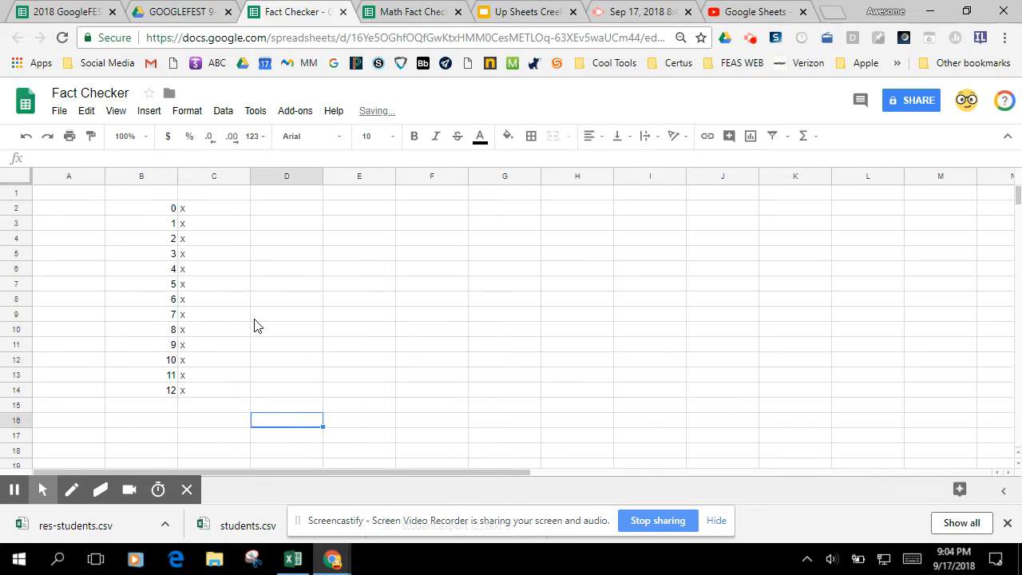
# - Enter 6 in D2 and fill it down through D14 as the second factor
pyautogui.click(267, 210)
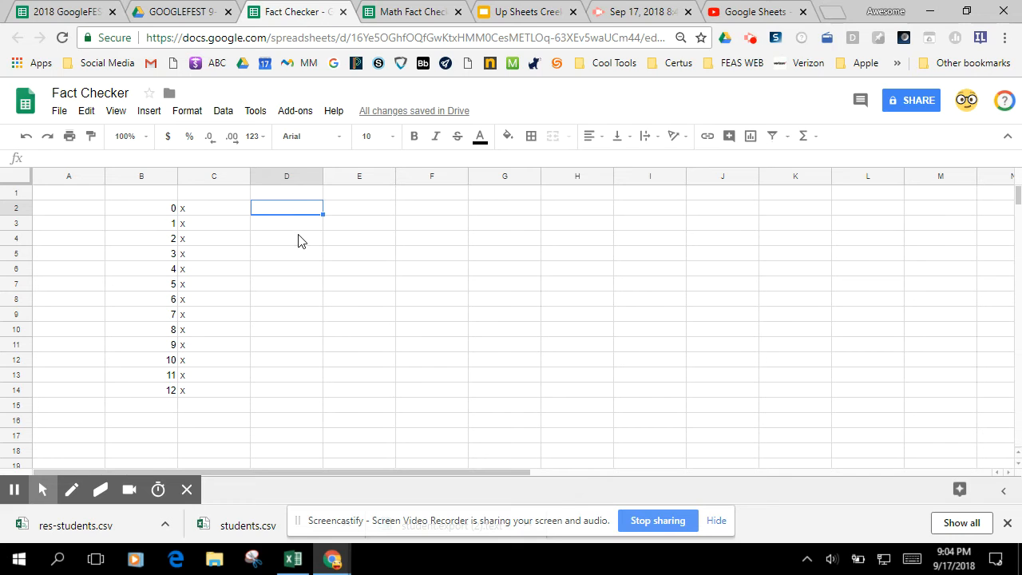
pyautogui.write('6')
pyautogui.click(291, 245)
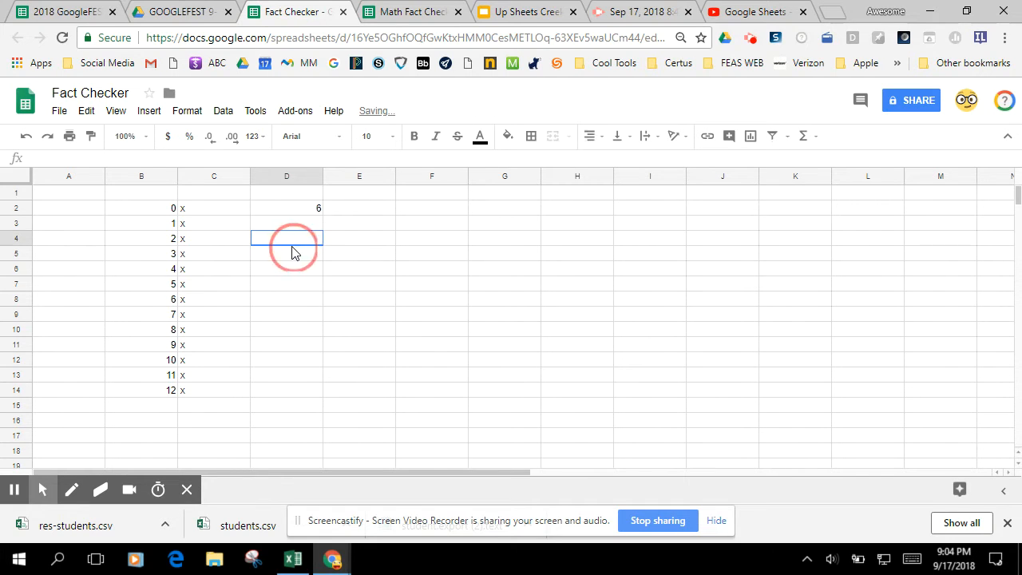
pyautogui.click(304, 209)
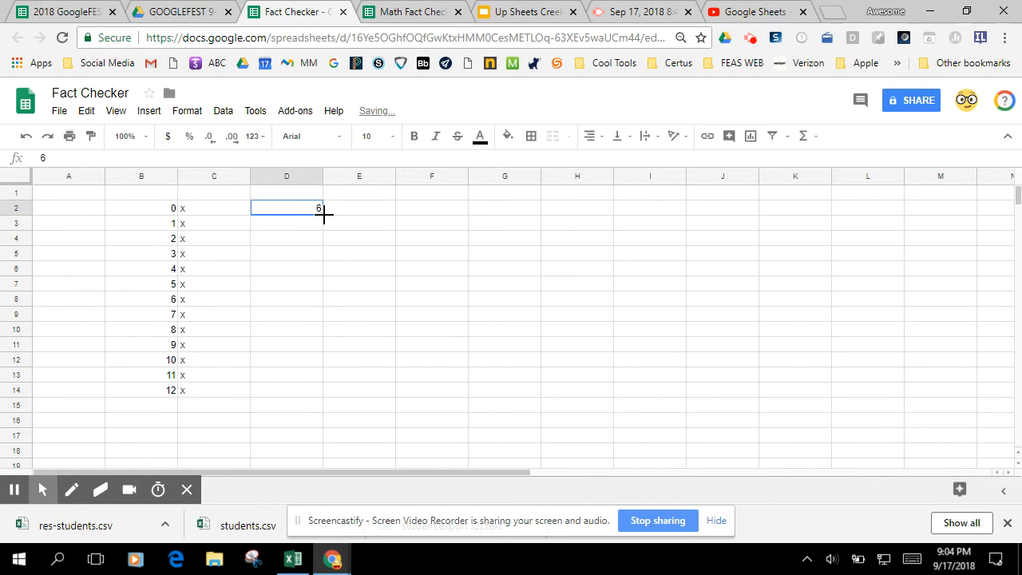
pyautogui.moveTo(324, 212); pyautogui.dragTo(327, 393)
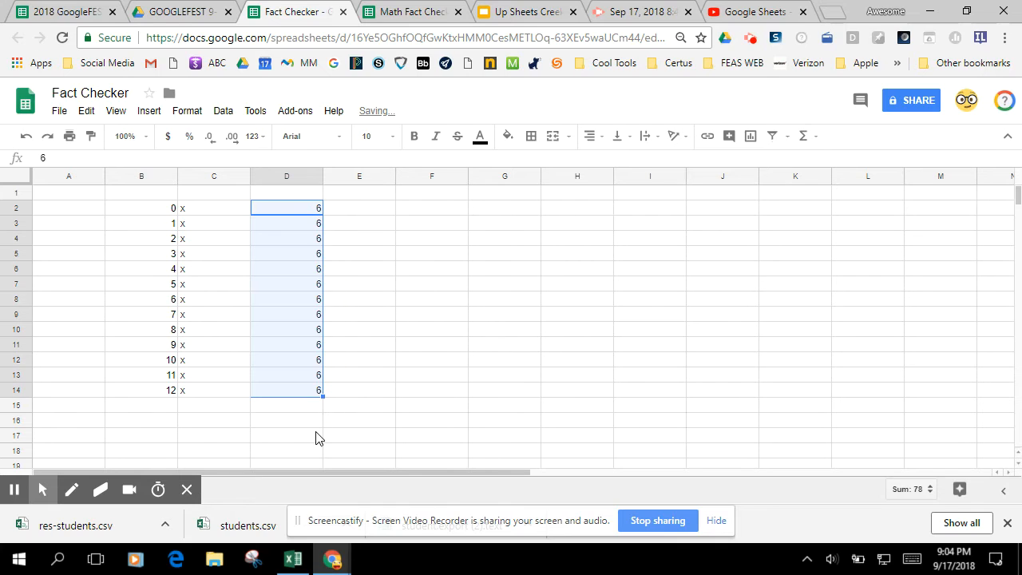
pyautogui.click(316, 437)
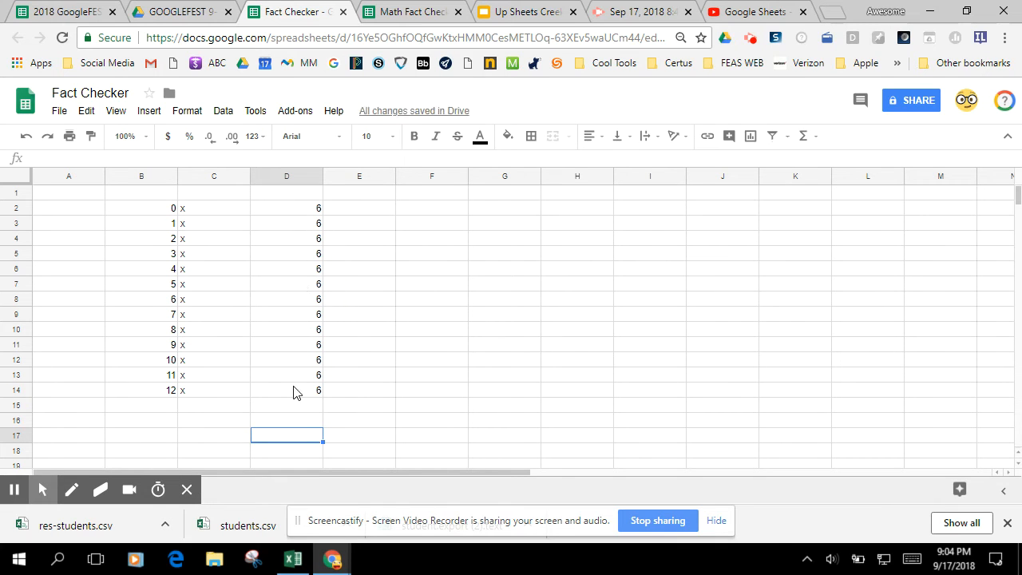
# - Enter ".=" in E2 and fill it down through E14 as the equals sign column
pyautogui.click(370, 211)
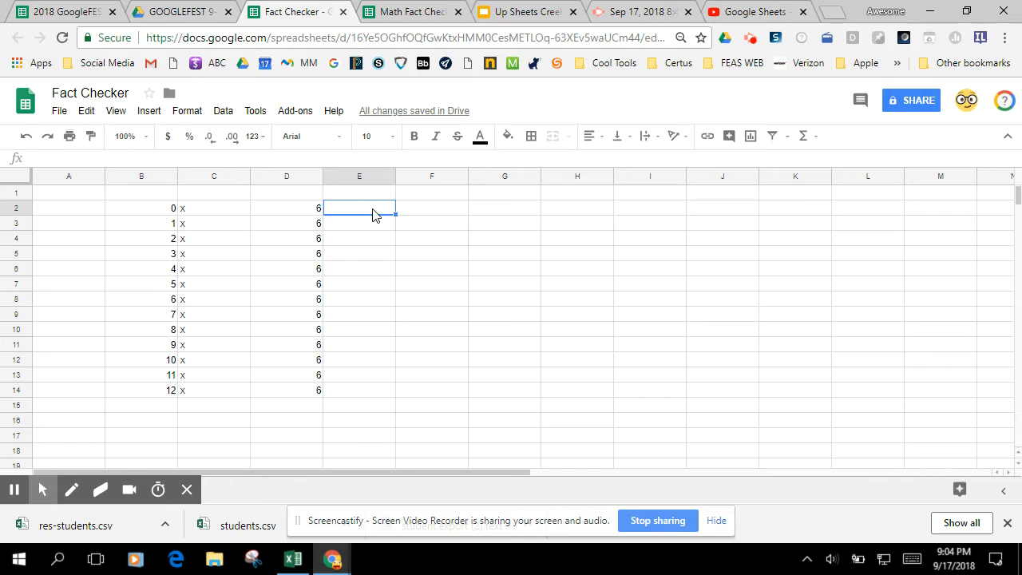
pyautogui.doubleClick(372, 209)
pyautogui.press('Return')
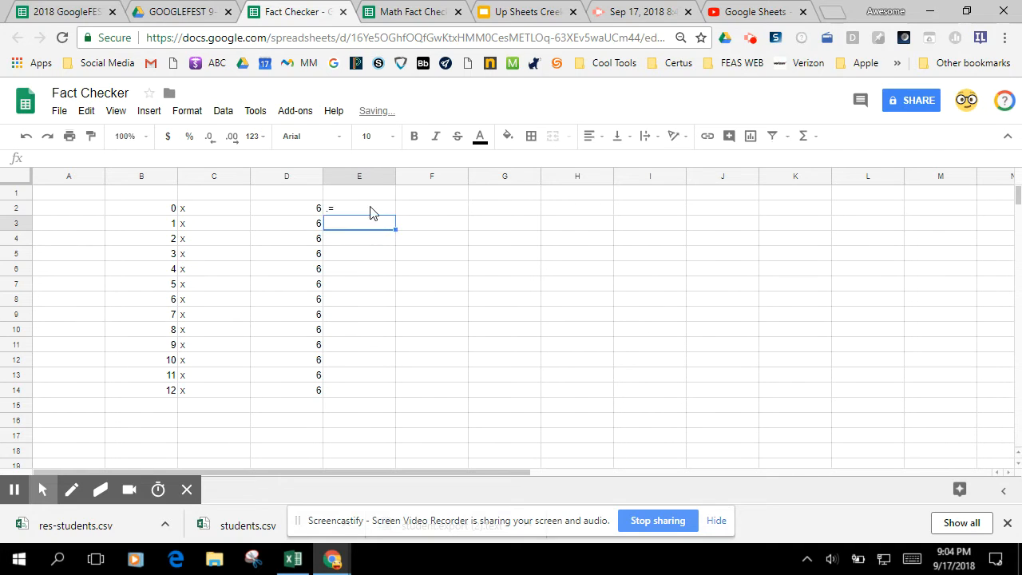
pyautogui.click(372, 209)
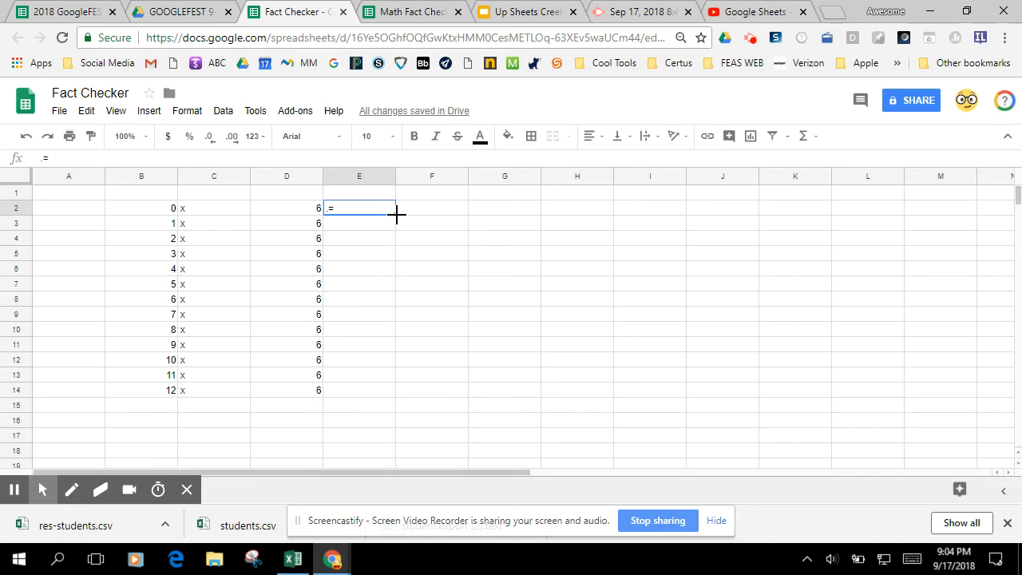
pyautogui.moveTo(396, 214); pyautogui.dragTo(392, 395)
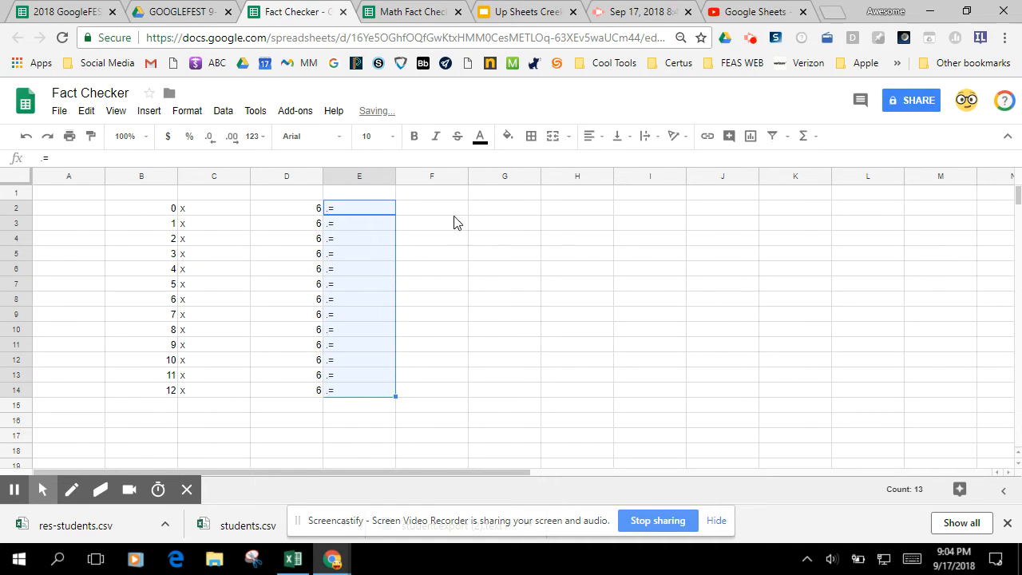
pyautogui.click(444, 418)
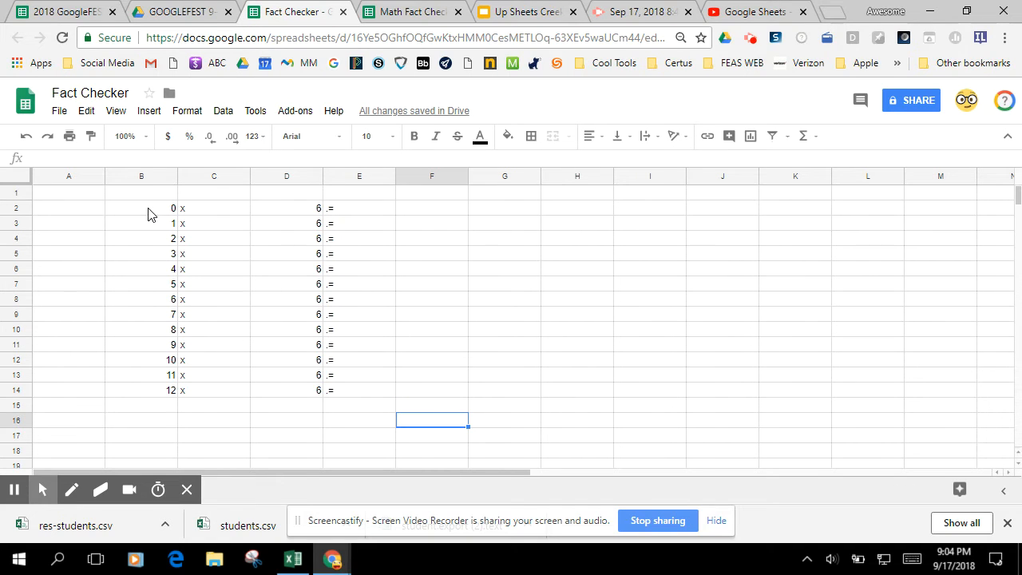
# - Center the contents of B2:F14 horizontally and apply all borders to the range
pyautogui.moveTo(147, 214); pyautogui.dragTo(421, 396)
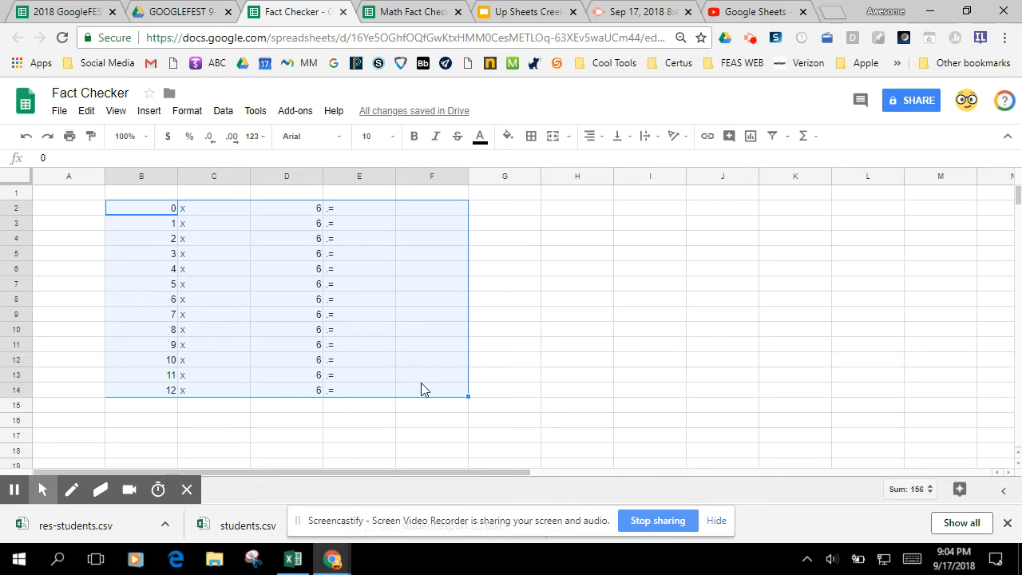
pyautogui.click(591, 138)
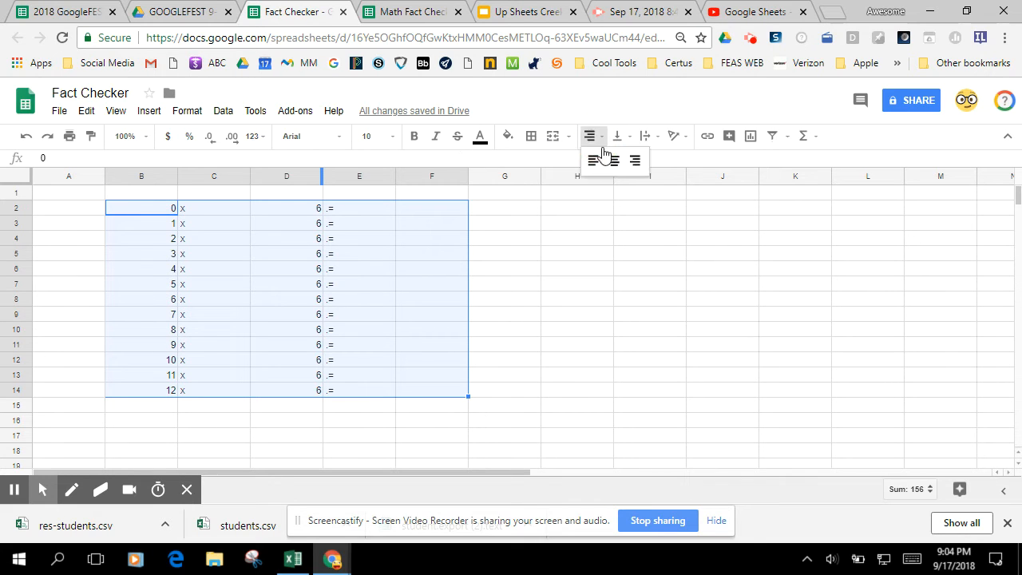
pyautogui.click(615, 163)
pyautogui.click(531, 136)
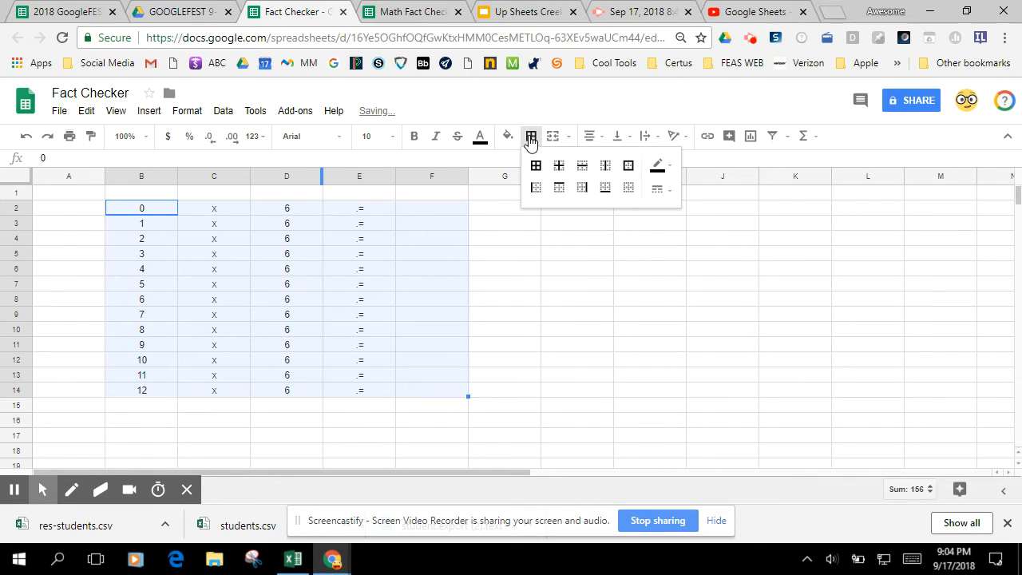
pyautogui.click(537, 168)
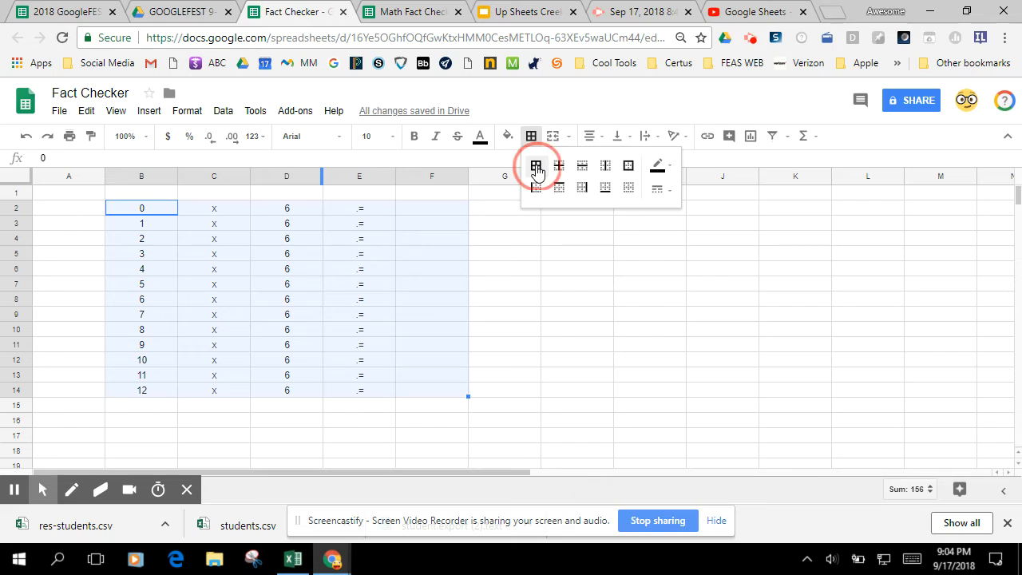
# - Set the text in B2:F14 to font size 14 and make it bold
pyautogui.click(390, 136)
pyautogui.click(382, 294)
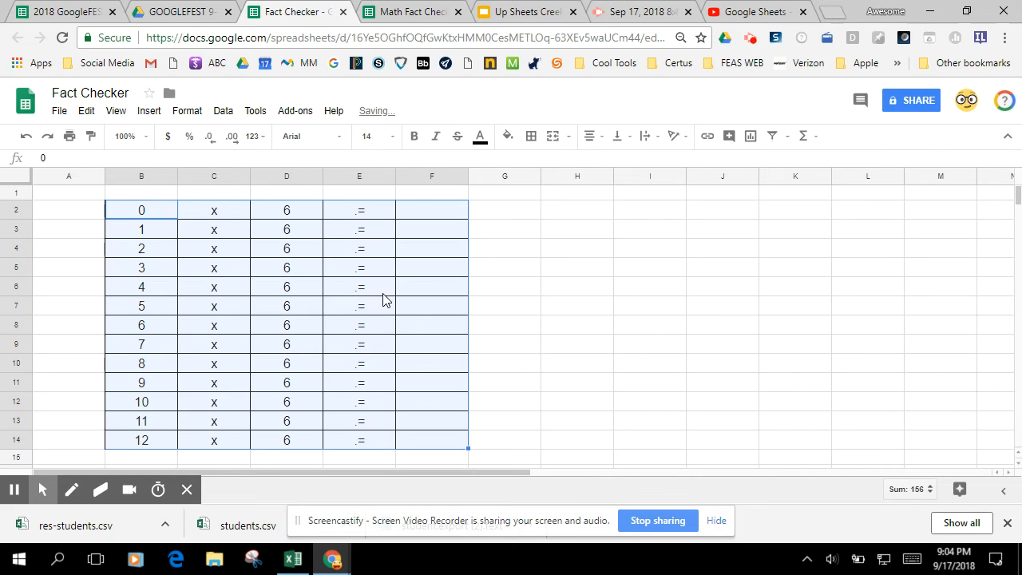
pyautogui.click(413, 135)
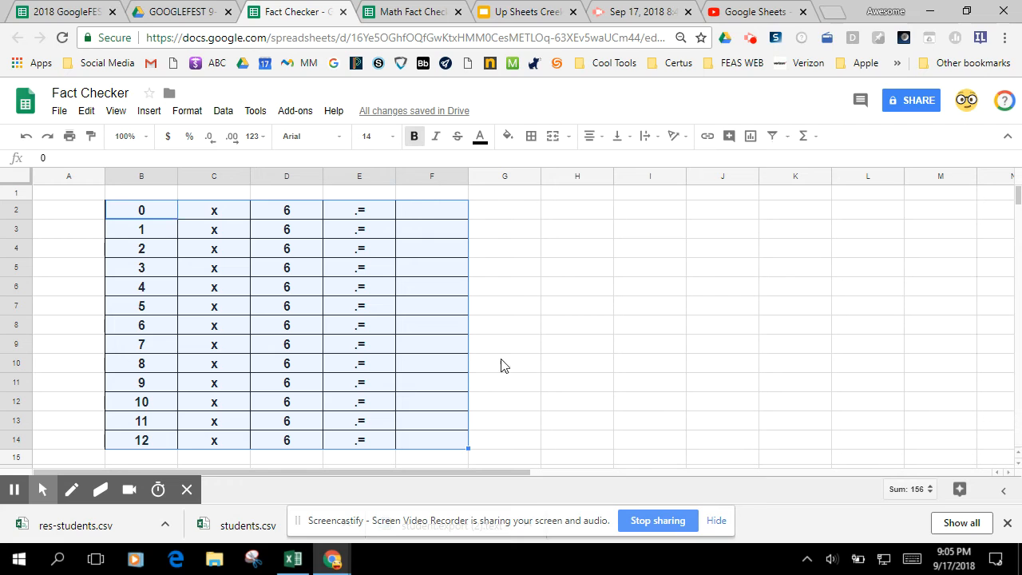
pyautogui.click(511, 388)
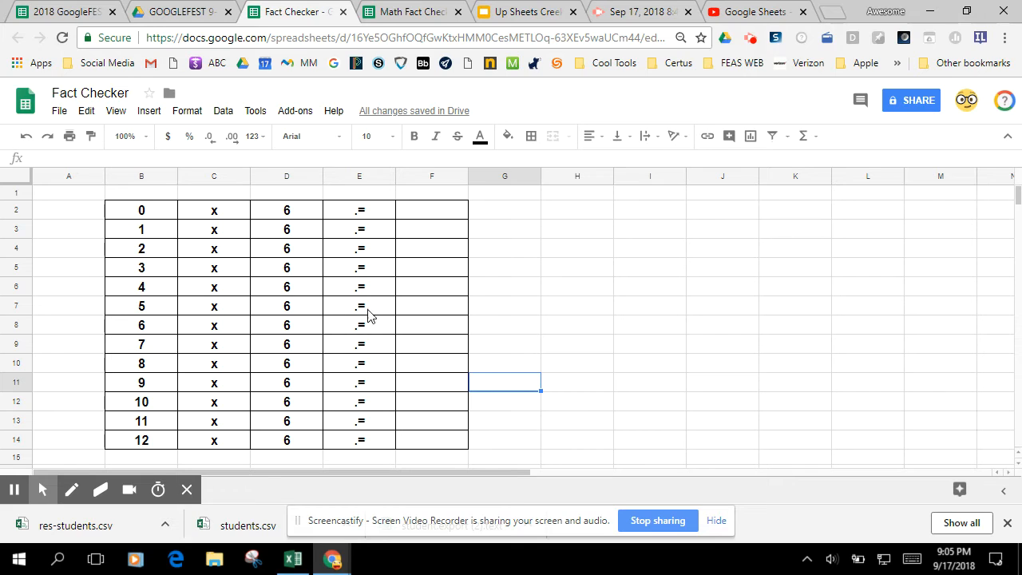
# - Add a conditional formatting rule to F2 that fills the cell bright green when its text contains 0
pyautogui.click(437, 215)
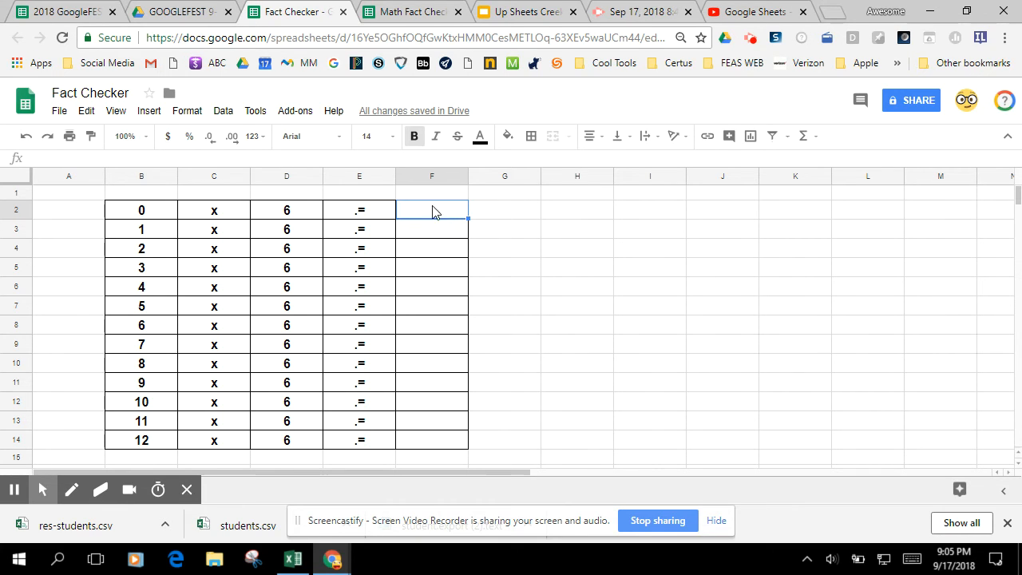
pyautogui.click(193, 115)
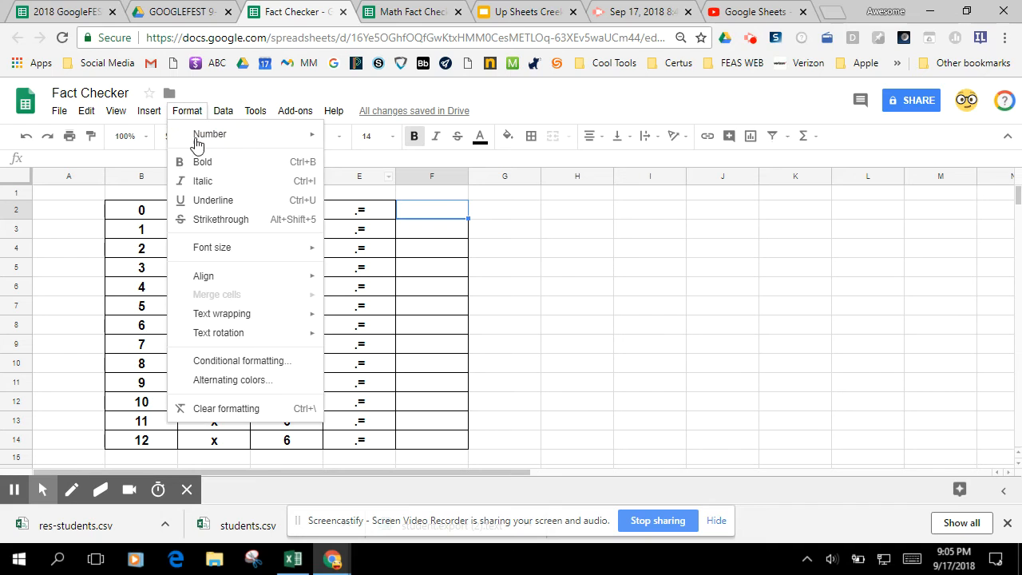
pyautogui.click(213, 361)
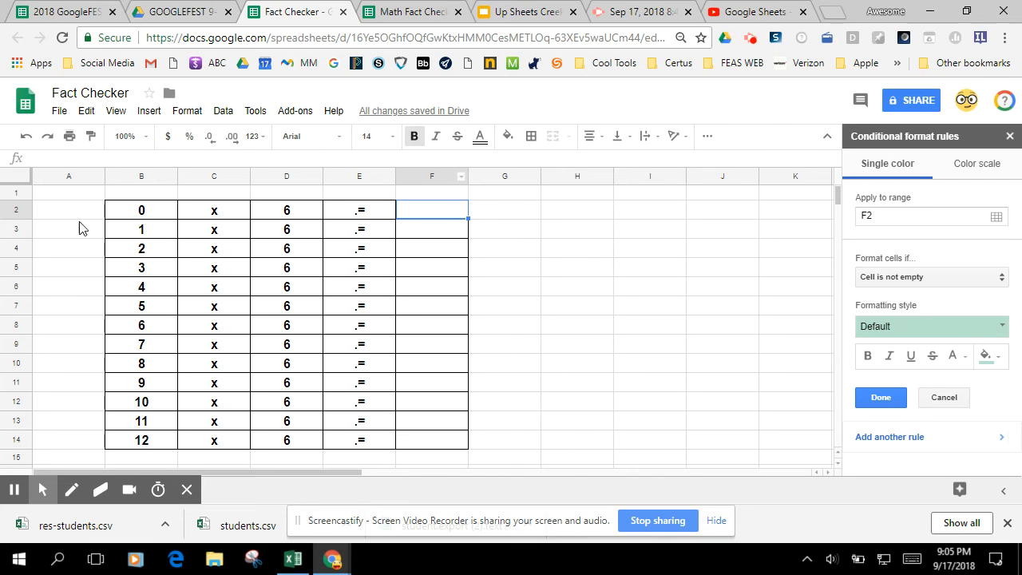
pyautogui.click(894, 279)
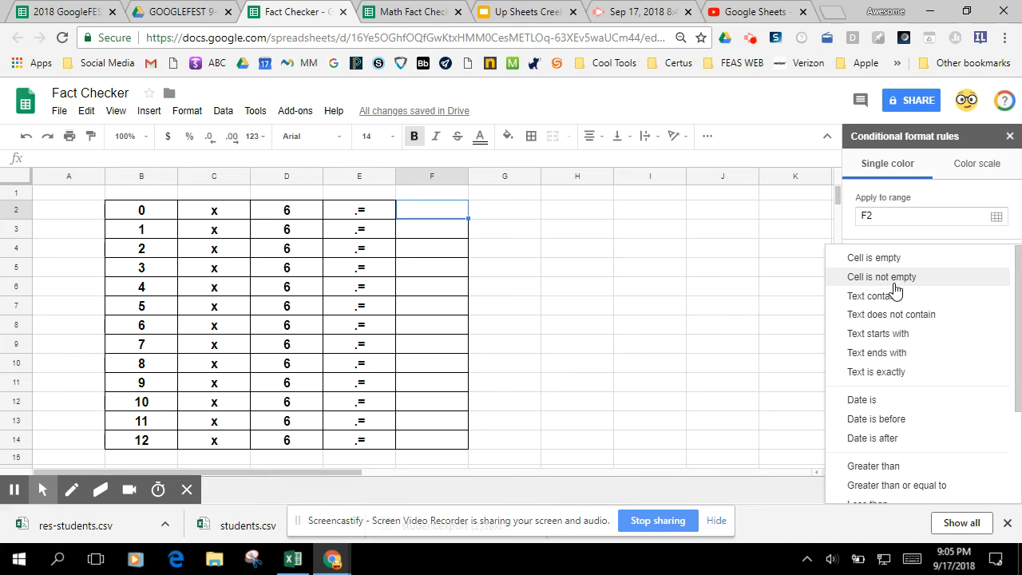
pyautogui.click(896, 297)
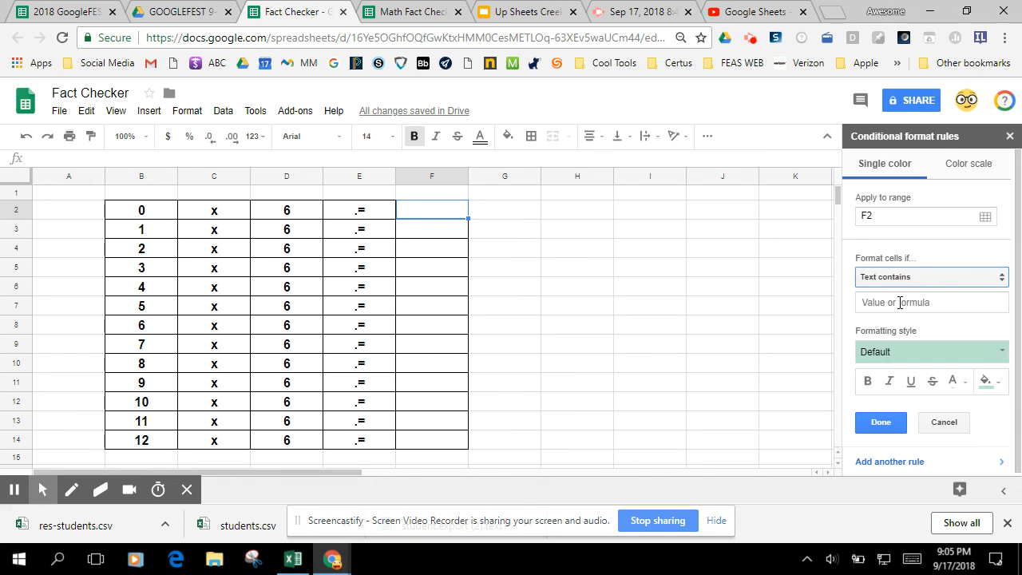
pyautogui.click(899, 301)
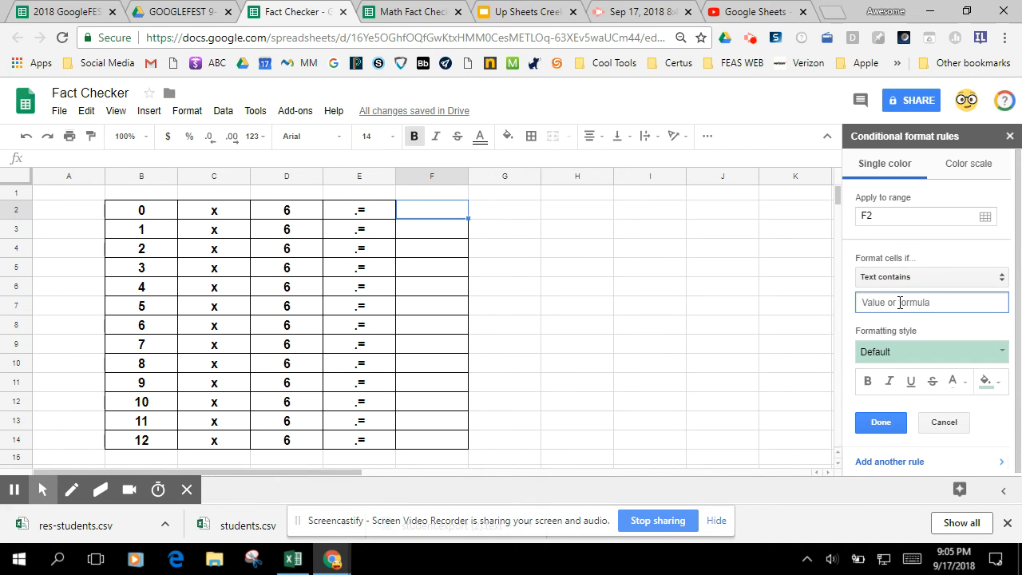
pyautogui.write('0')
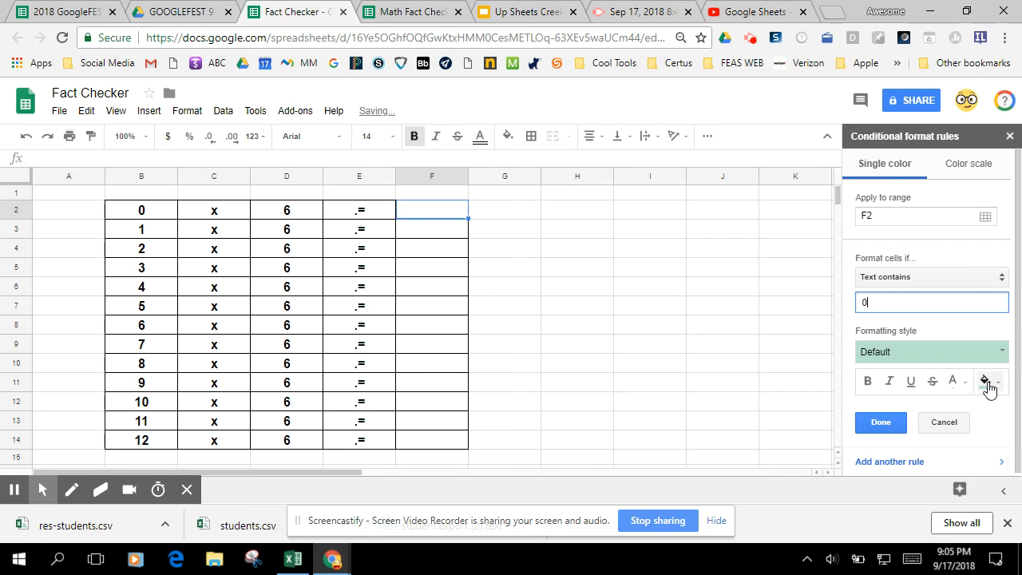
pyautogui.click(987, 382)
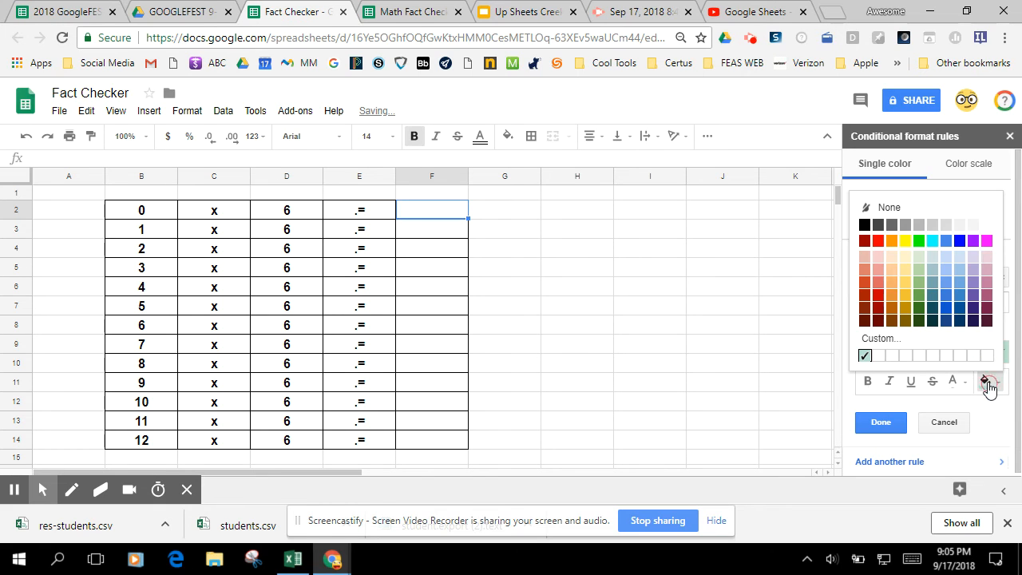
pyautogui.click(918, 241)
pyautogui.click(896, 422)
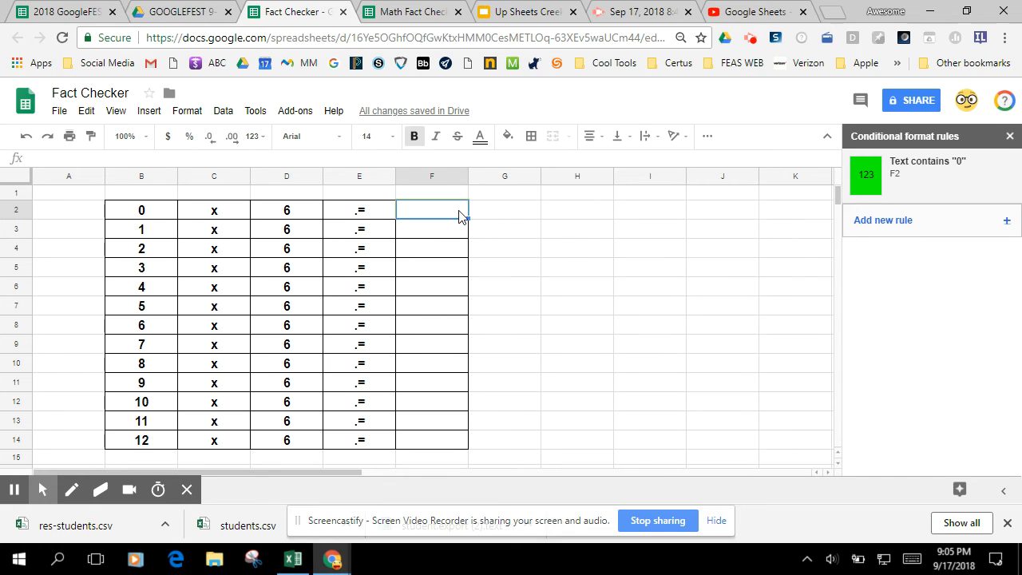
# - Add a second conditional formatting rule to F2 that fills the cell red when its text does not contain 0
pyautogui.click(883, 228)
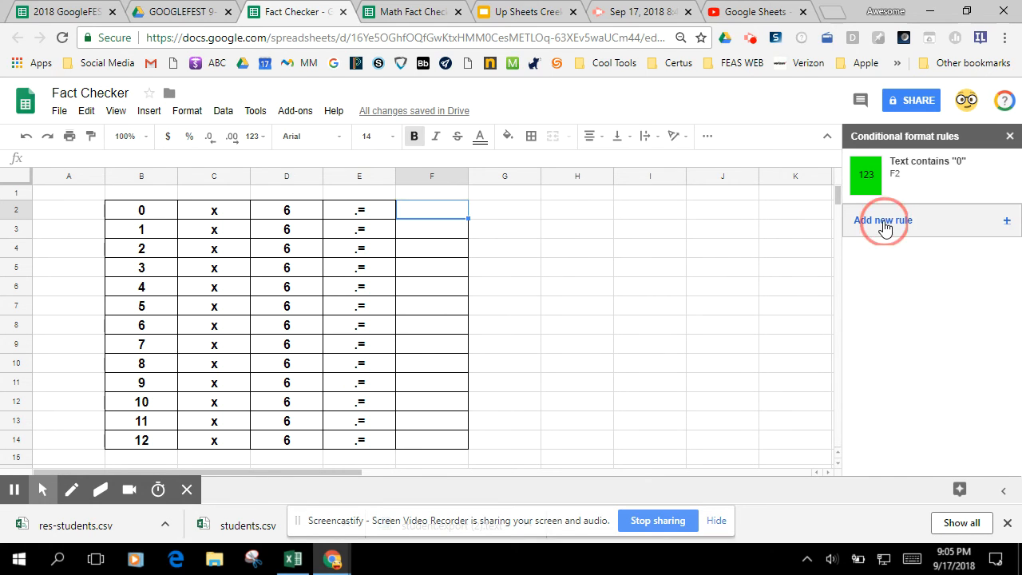
pyautogui.click(900, 278)
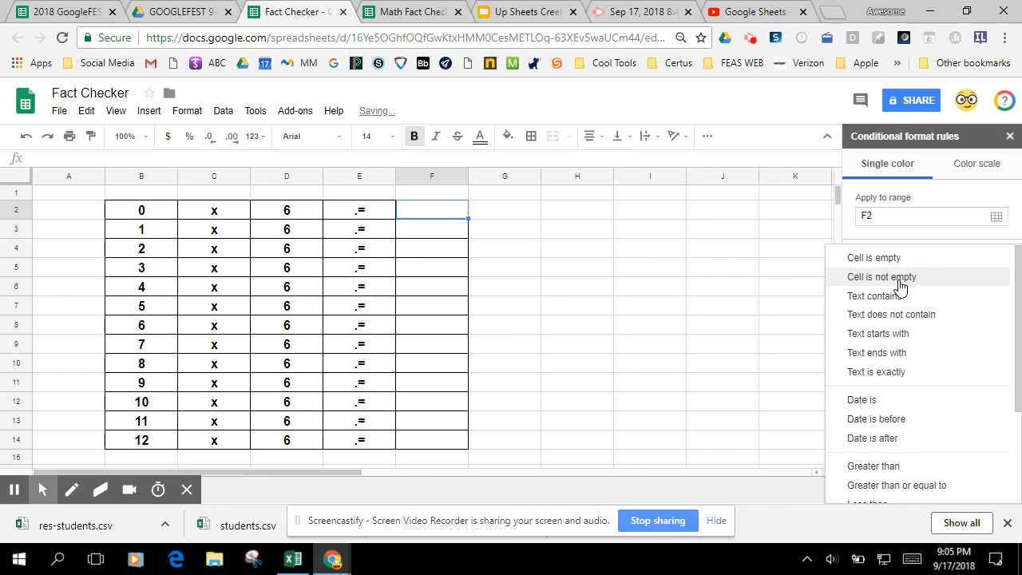
pyautogui.click(894, 315)
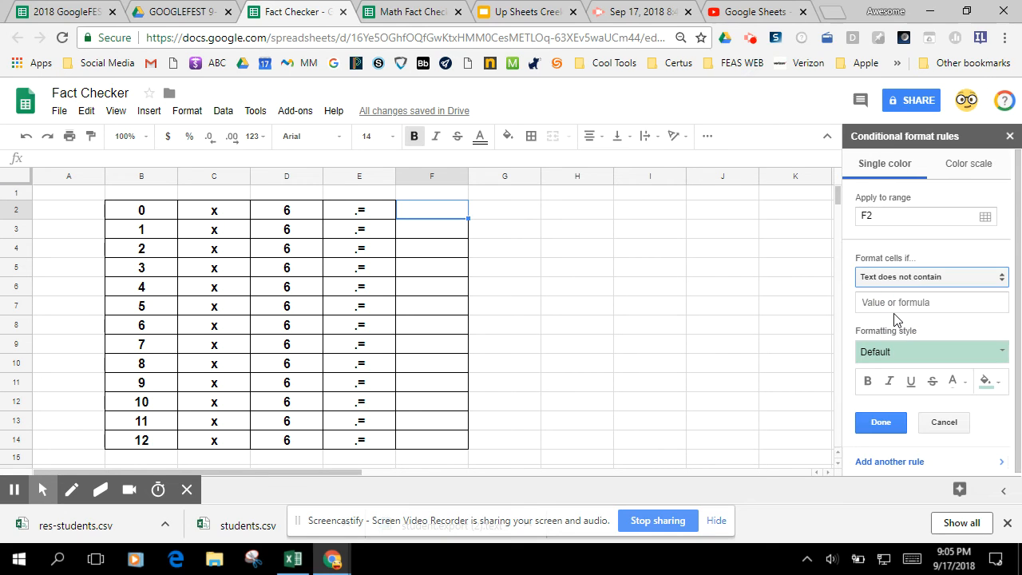
pyautogui.click(902, 303)
pyautogui.write('0')
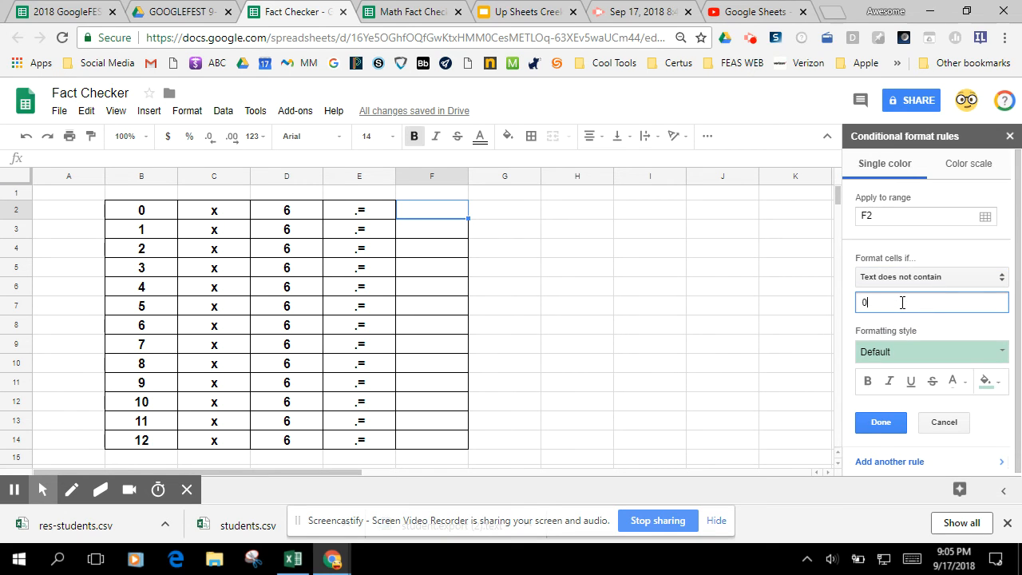
pyautogui.click(986, 381)
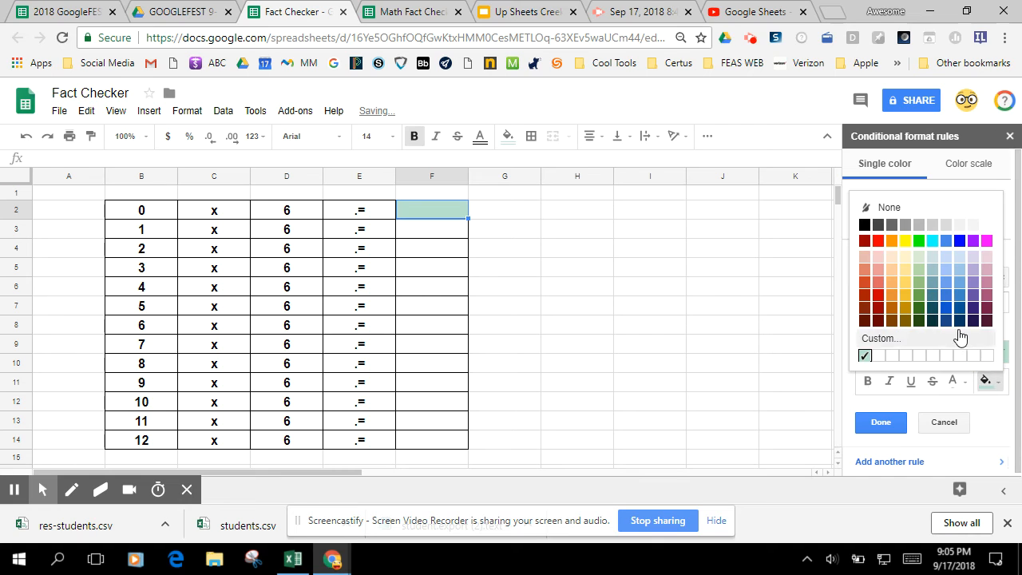
pyautogui.click(878, 240)
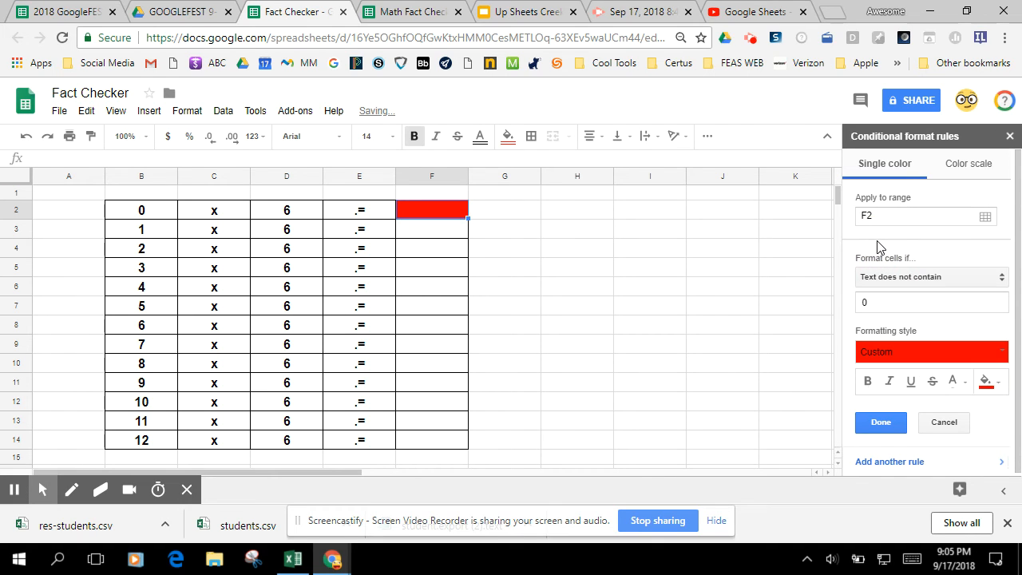
pyautogui.click(880, 421)
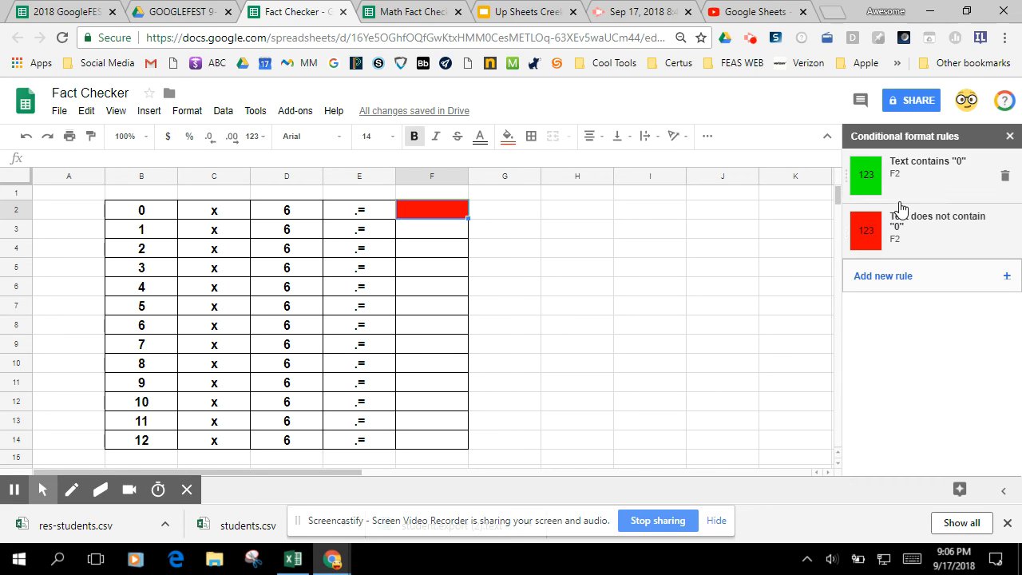
# - Enter the correct answer 0 in F2 to test its color rules
pyautogui.click(431, 212)
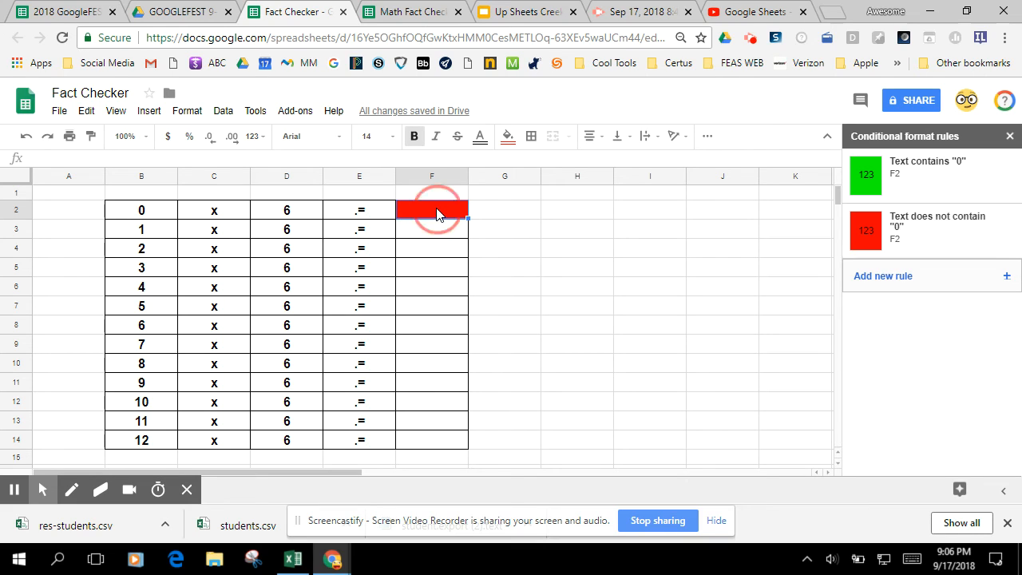
pyautogui.write('0')
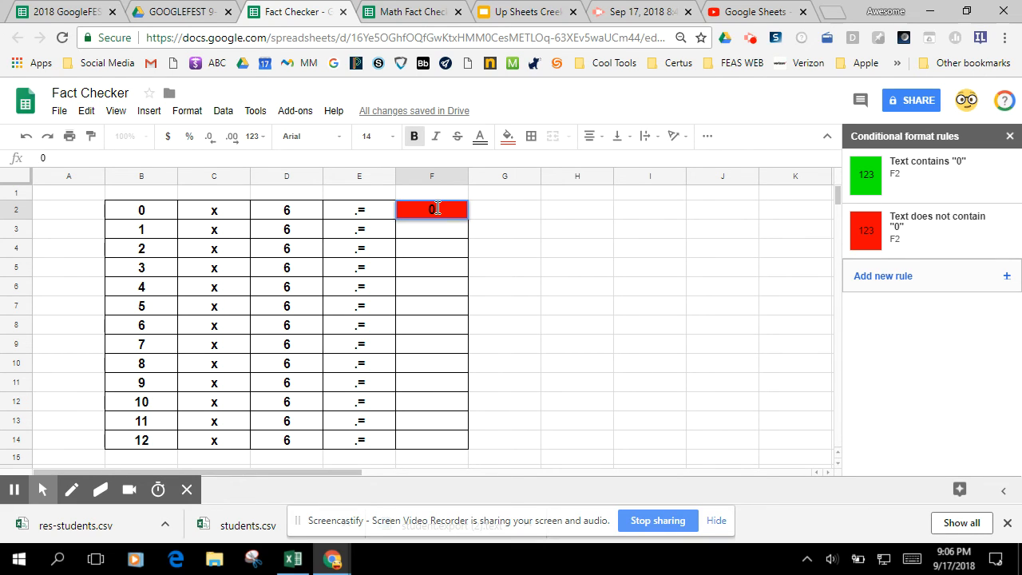
pyautogui.press('Return')
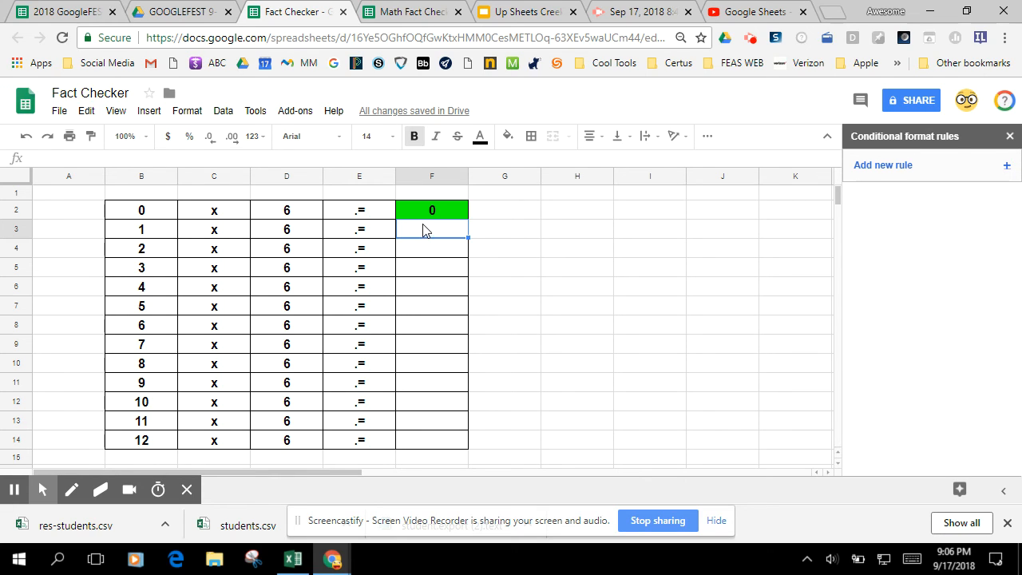
# - Add a conditional formatting rule to F3 that fills the cell bright green when its text contains 6
pyautogui.click(878, 165)
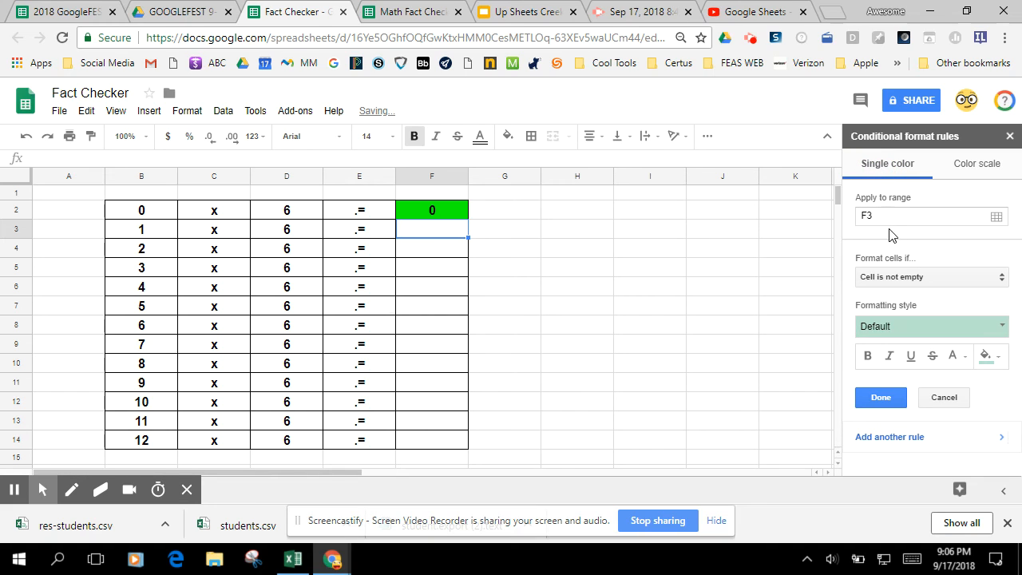
pyautogui.click(916, 277)
pyautogui.click(893, 295)
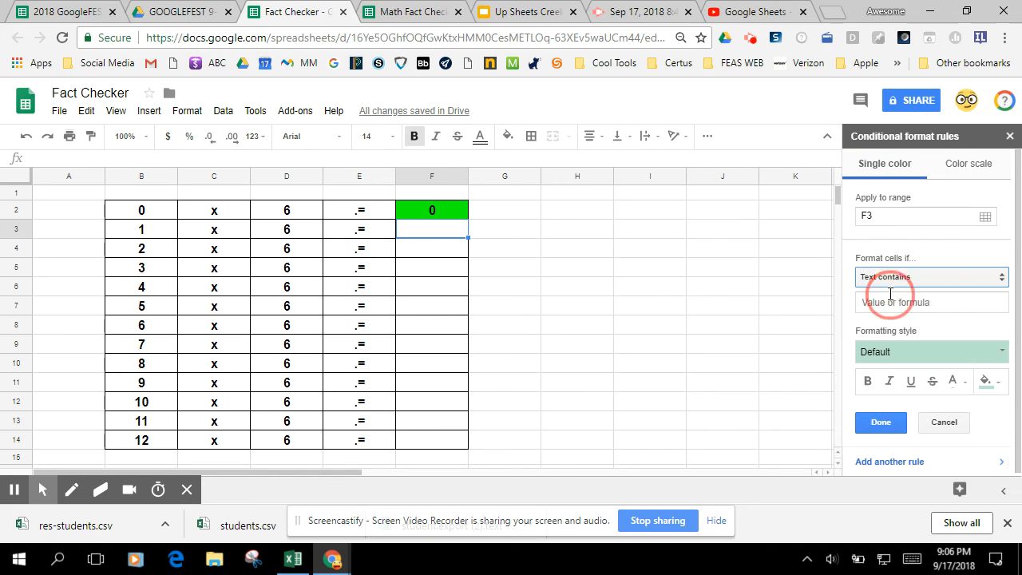
pyautogui.click(955, 302)
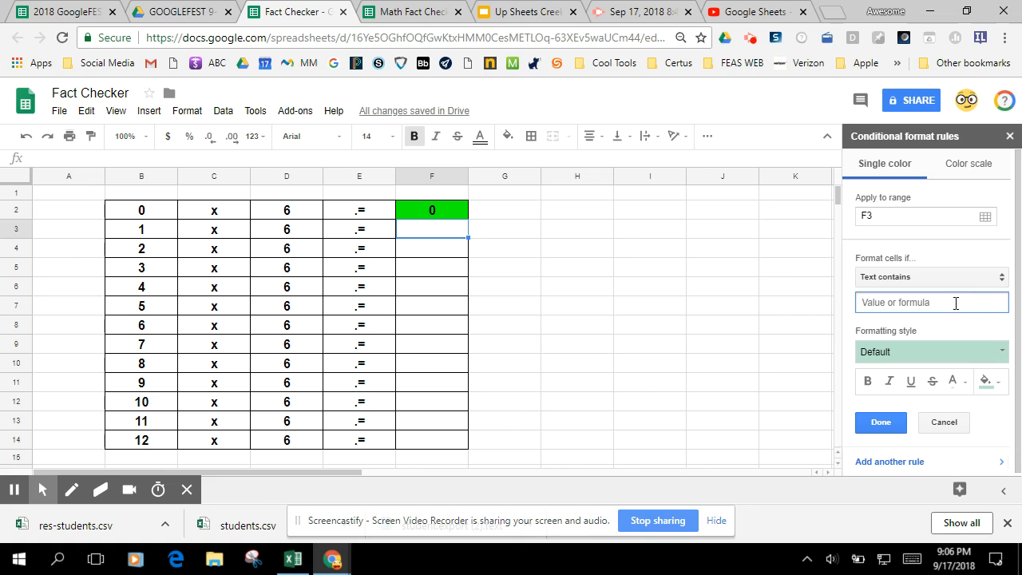
pyautogui.write('6')
pyautogui.click(987, 381)
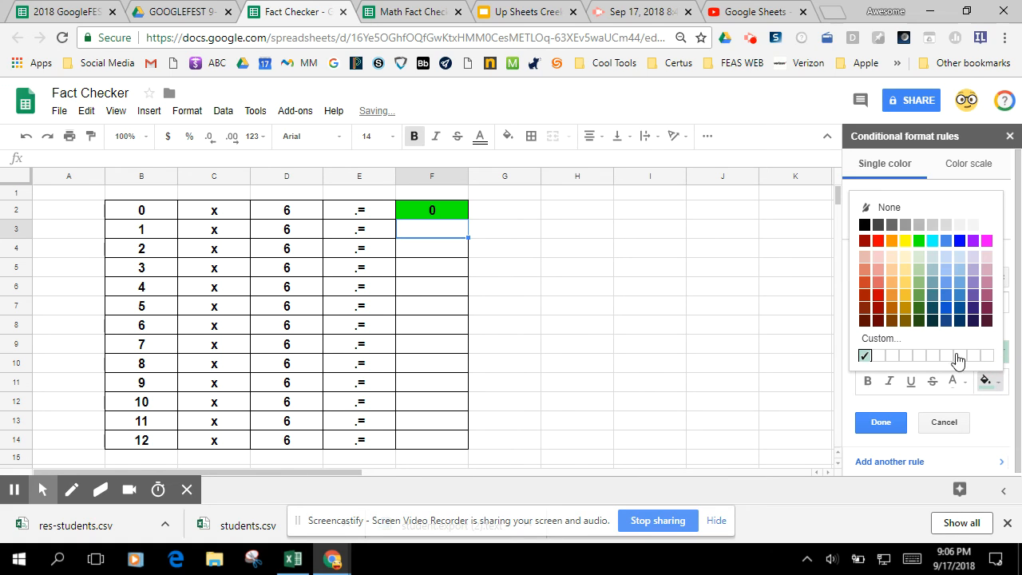
pyautogui.click(919, 241)
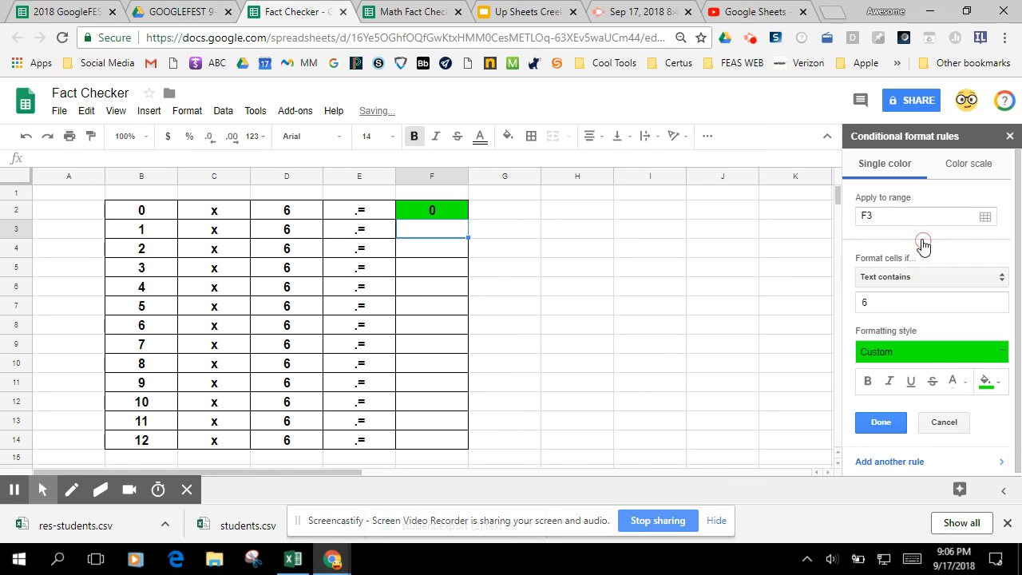
pyautogui.click(881, 422)
# - Add a second conditional formatting rule to F3 that fills the cell red when its text does not contain 6
pyautogui.click(880, 223)
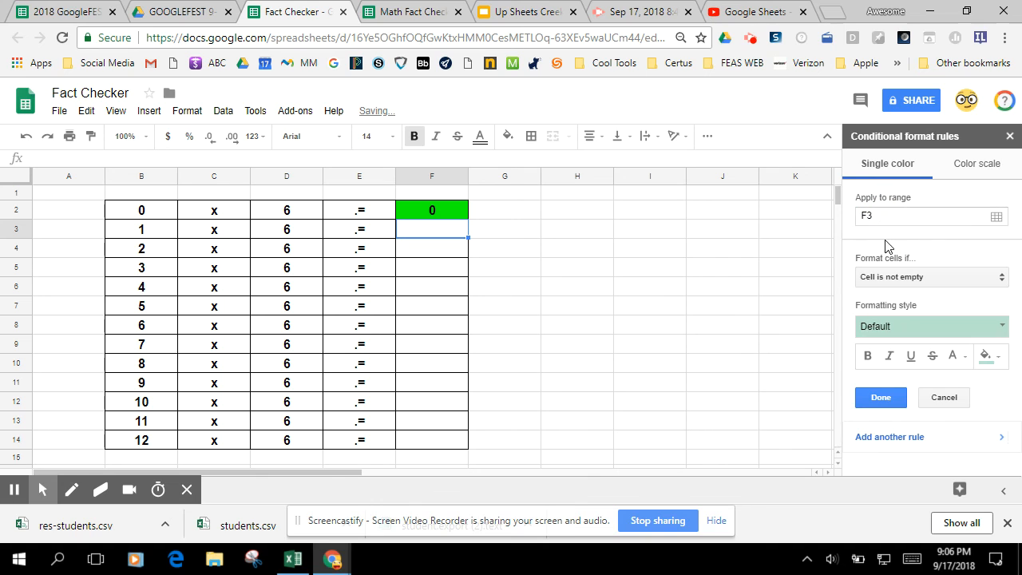
pyautogui.click(900, 279)
pyautogui.click(900, 315)
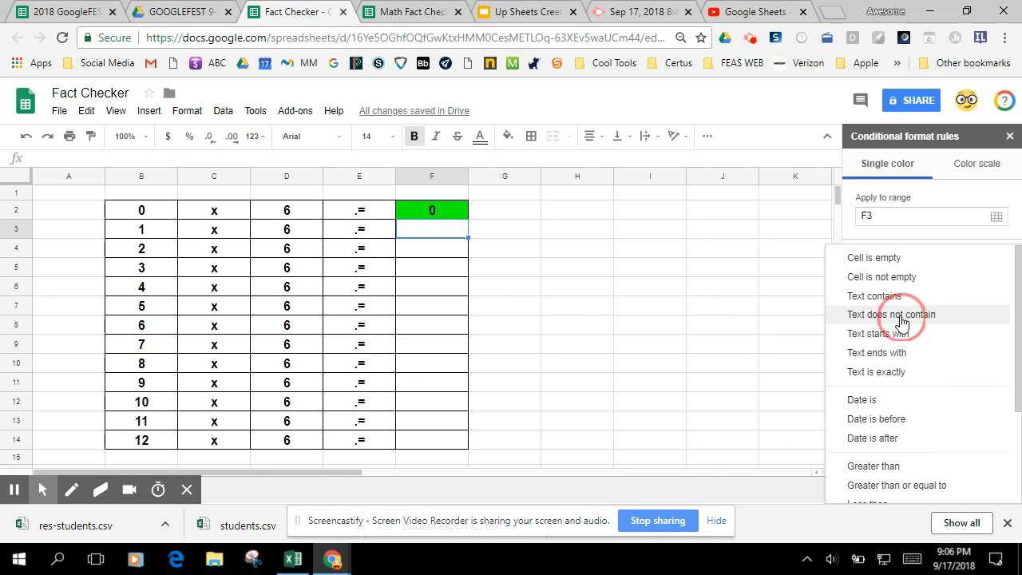
pyautogui.click(911, 303)
pyautogui.write('6')
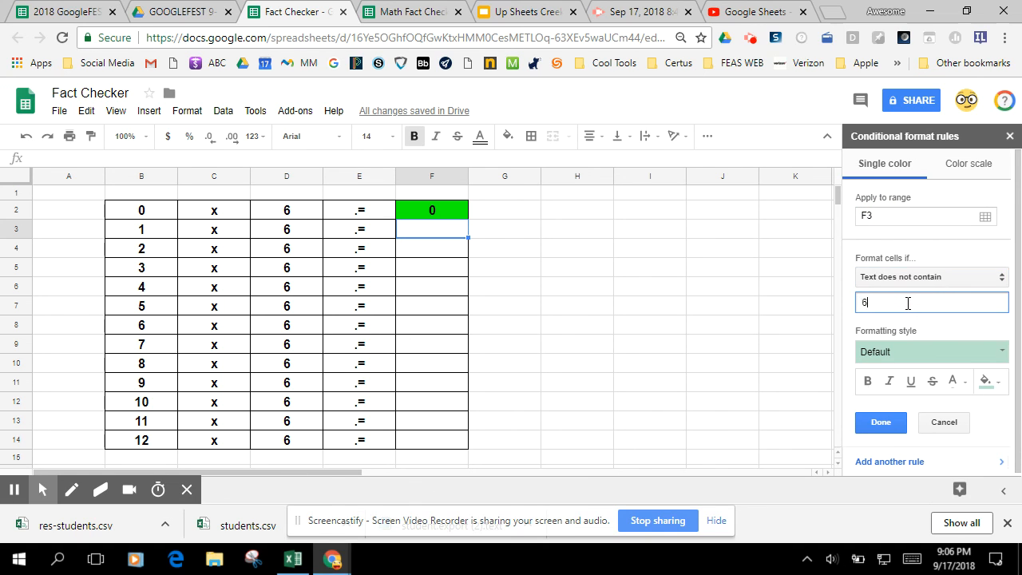
pyautogui.click(985, 383)
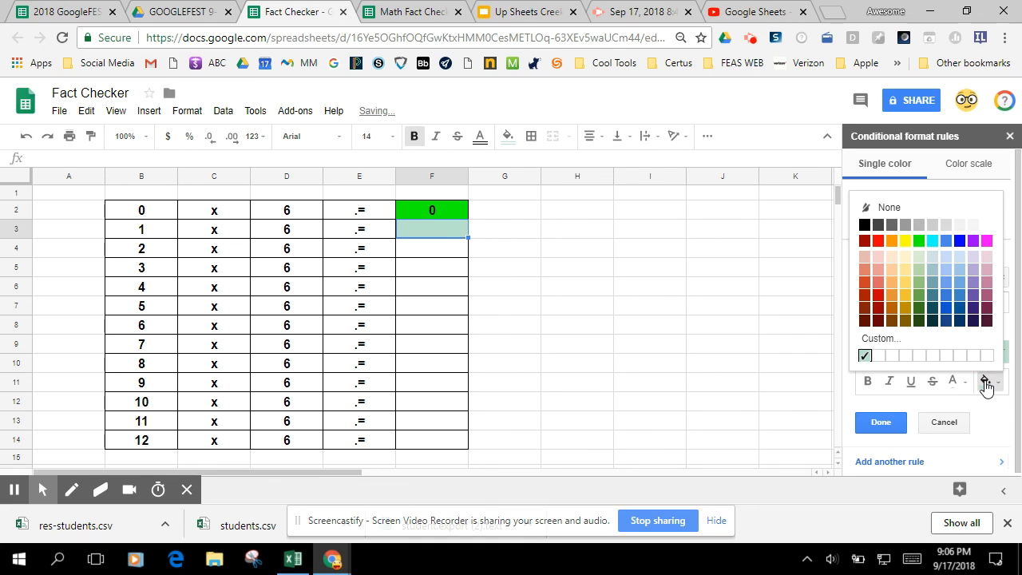
pyautogui.click(867, 238)
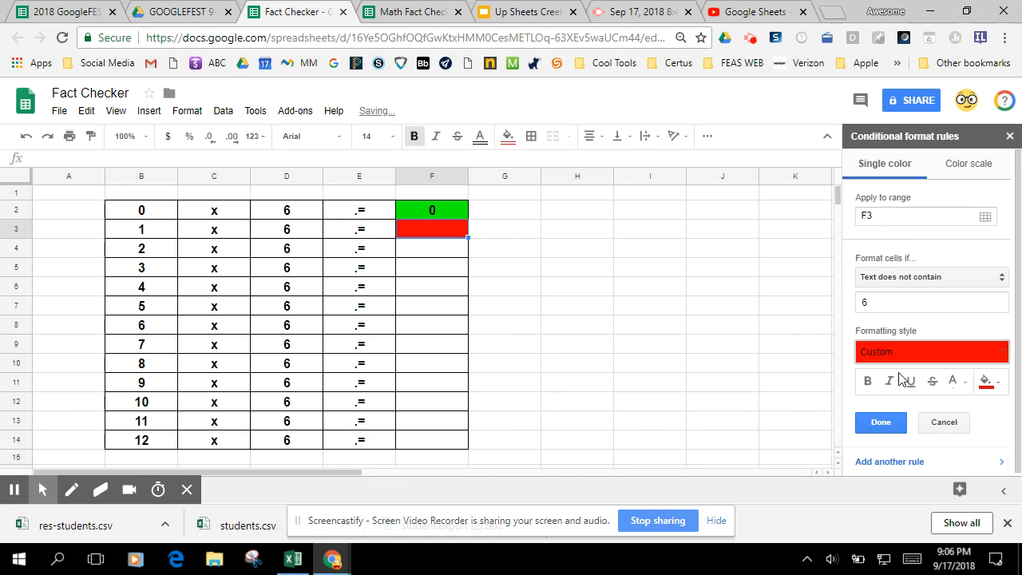
pyautogui.click(880, 423)
pyautogui.click(577, 305)
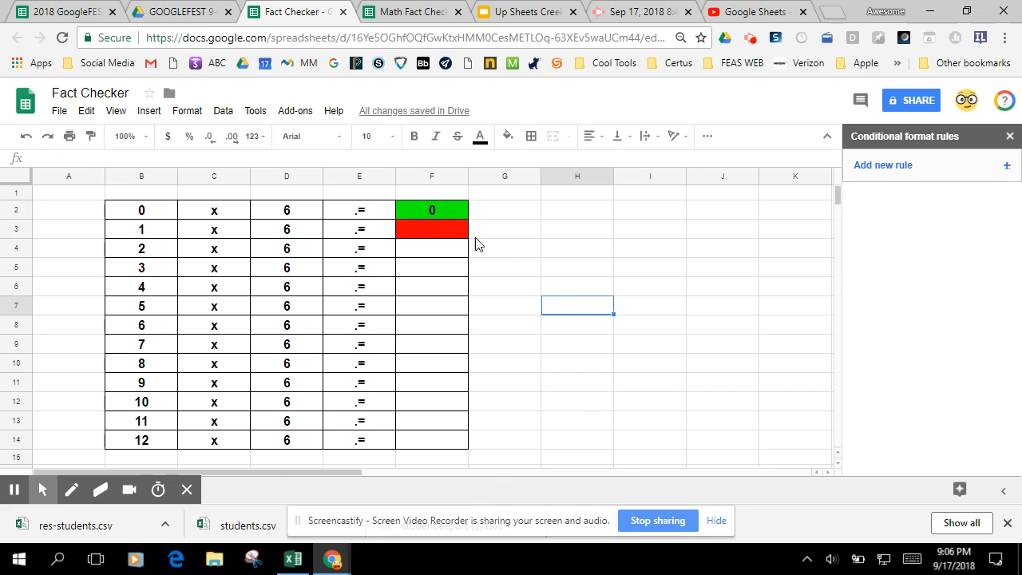
# - Enter the wrong answer 3 in F3 to test the incorrect-answer rule
pyautogui.click(431, 234)
pyautogui.write('3')
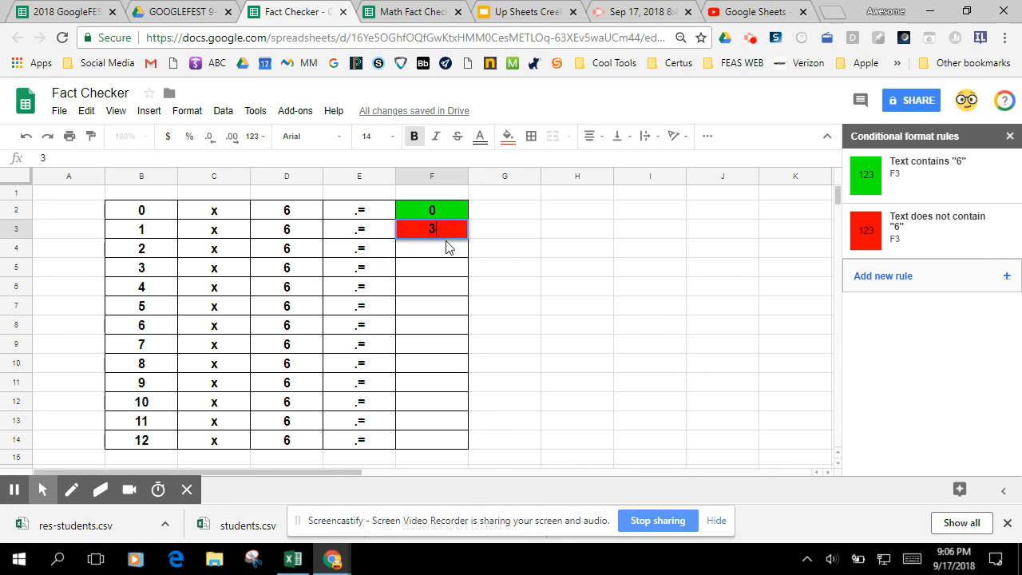
pyautogui.press('Return')
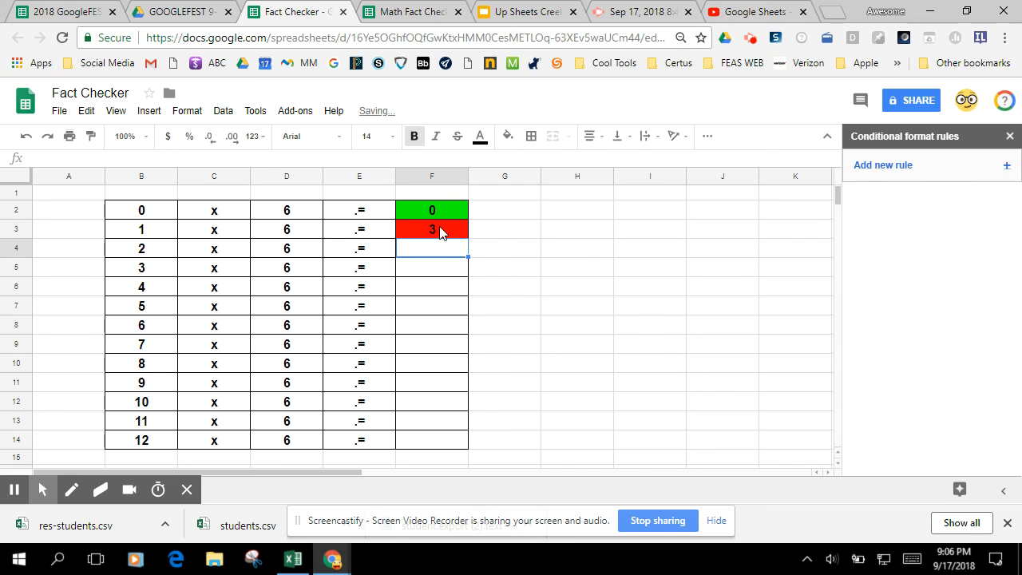
# - Enter the correct answer 6 in F3 and close the conditional format rules
pyautogui.click(439, 234)
pyautogui.write('6')
pyautogui.press('Return')
pyautogui.click(493, 290)
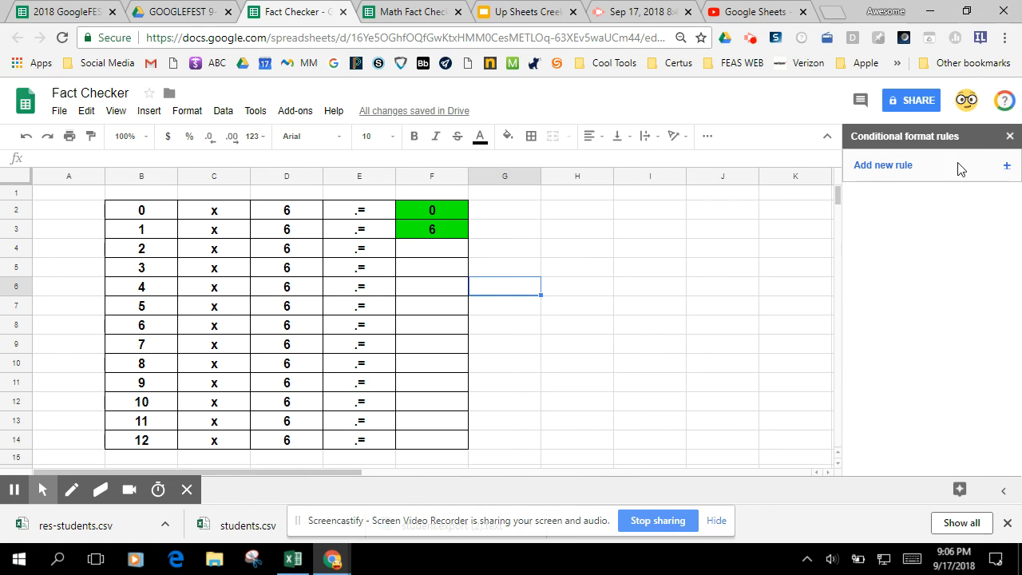
pyautogui.click(1009, 136)
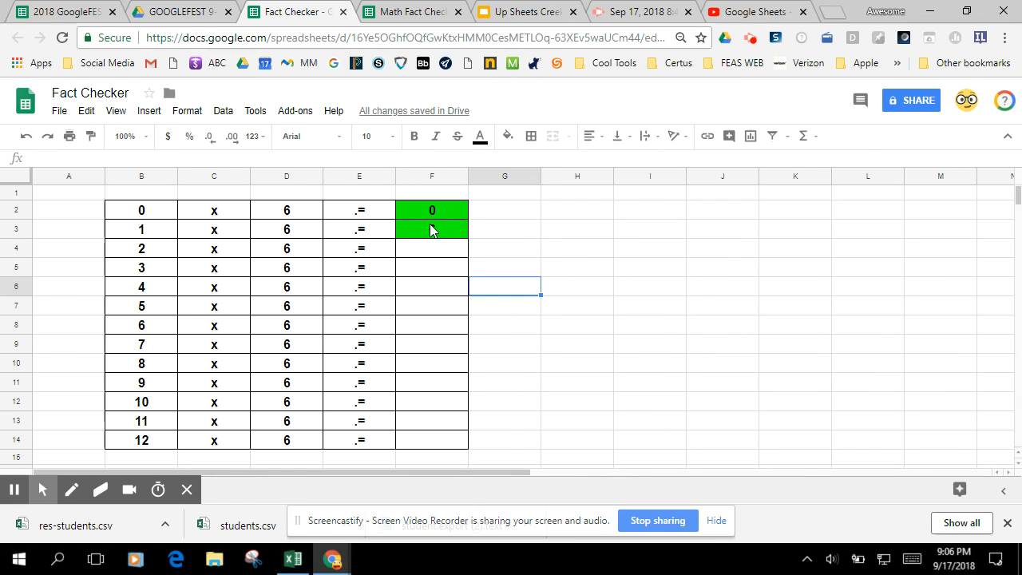